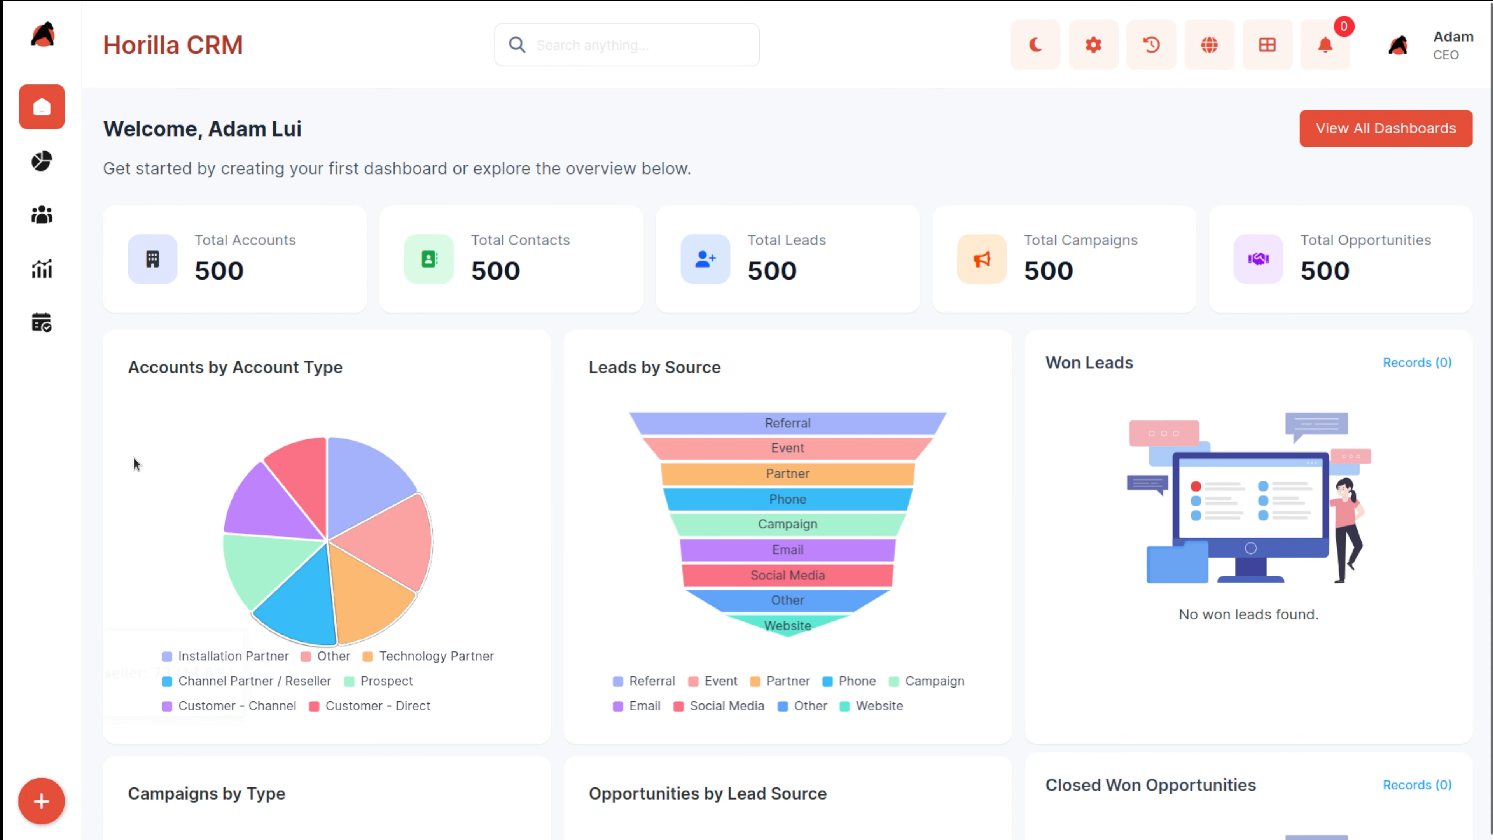
# Step: Open the Activities list in the Schedule section and show its filter options
pyautogui.click(42, 322)
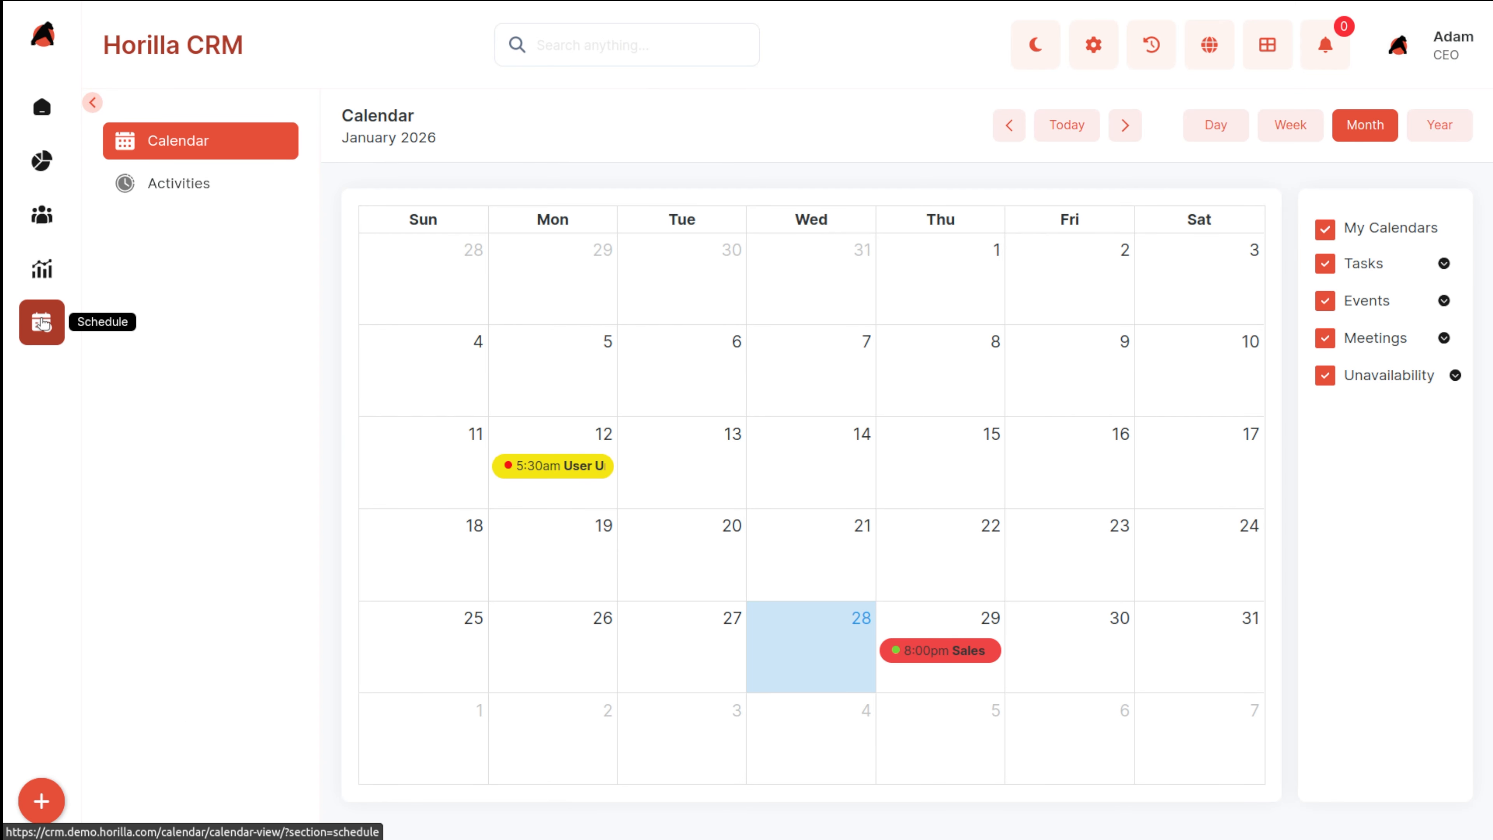
pyautogui.click(190, 183)
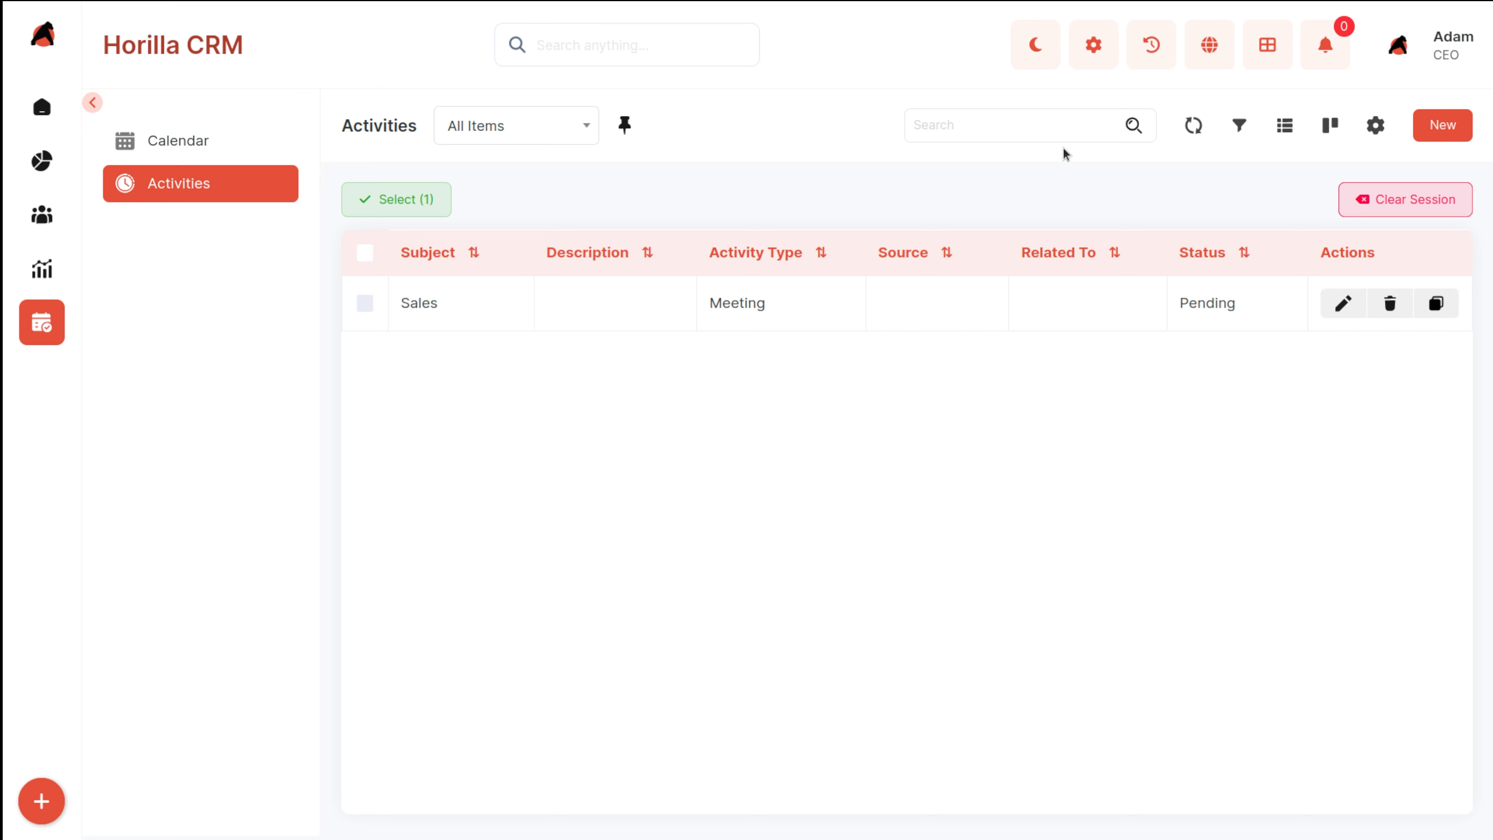
pyautogui.click(956, 124)
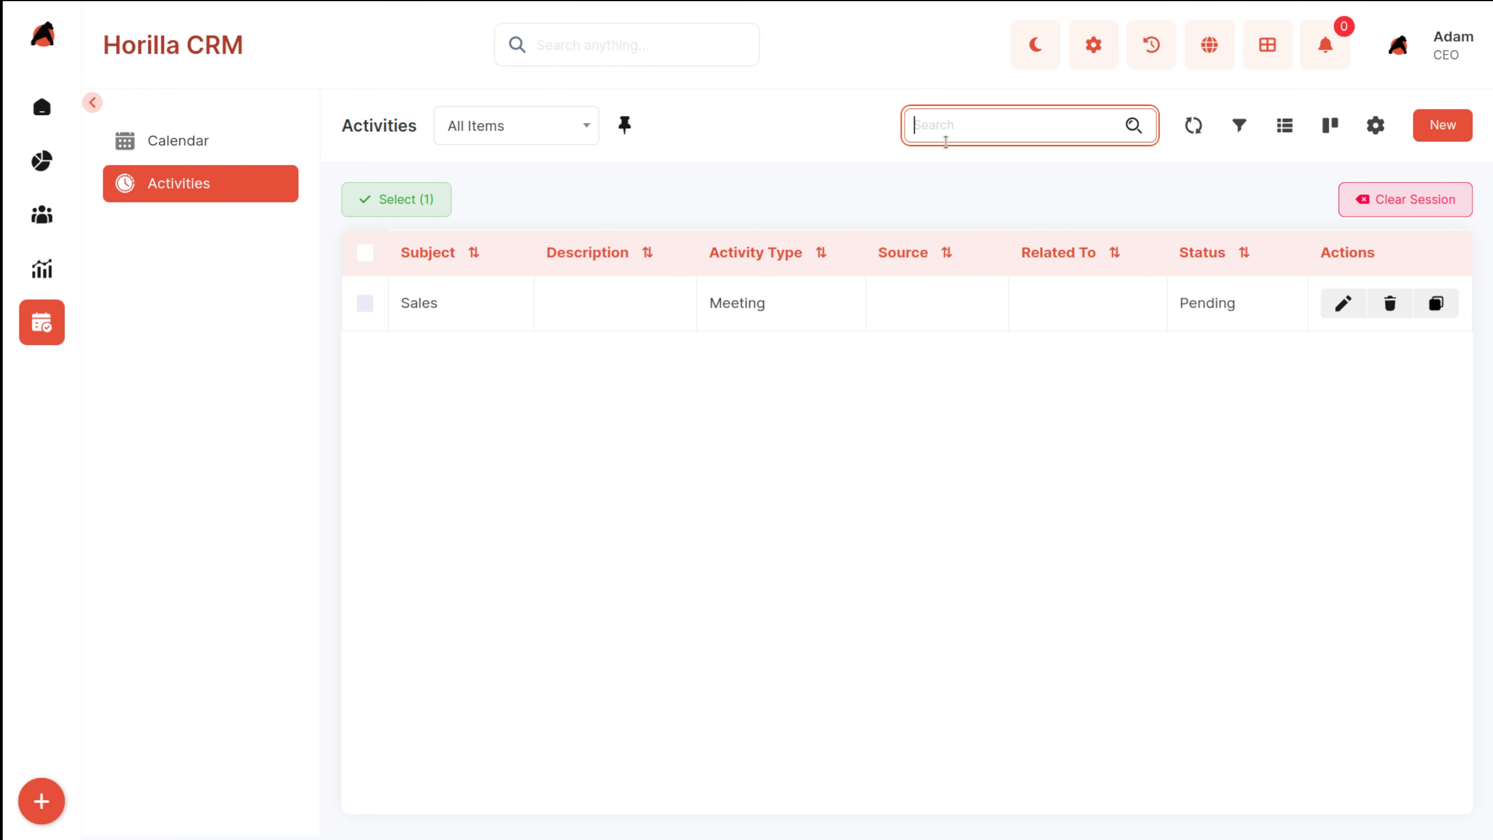
pyautogui.click(1237, 124)
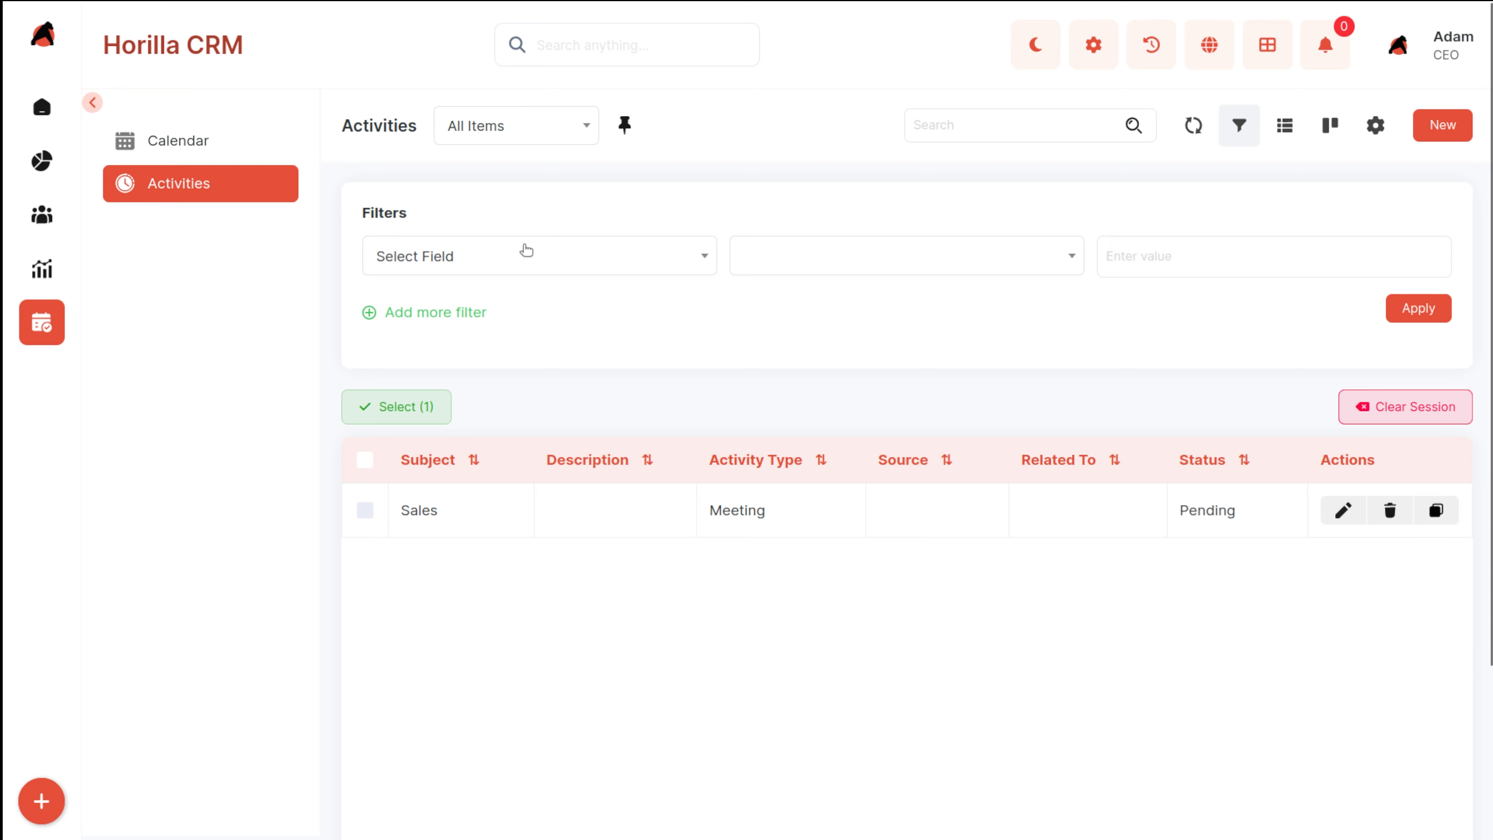
pyautogui.click(512, 257)
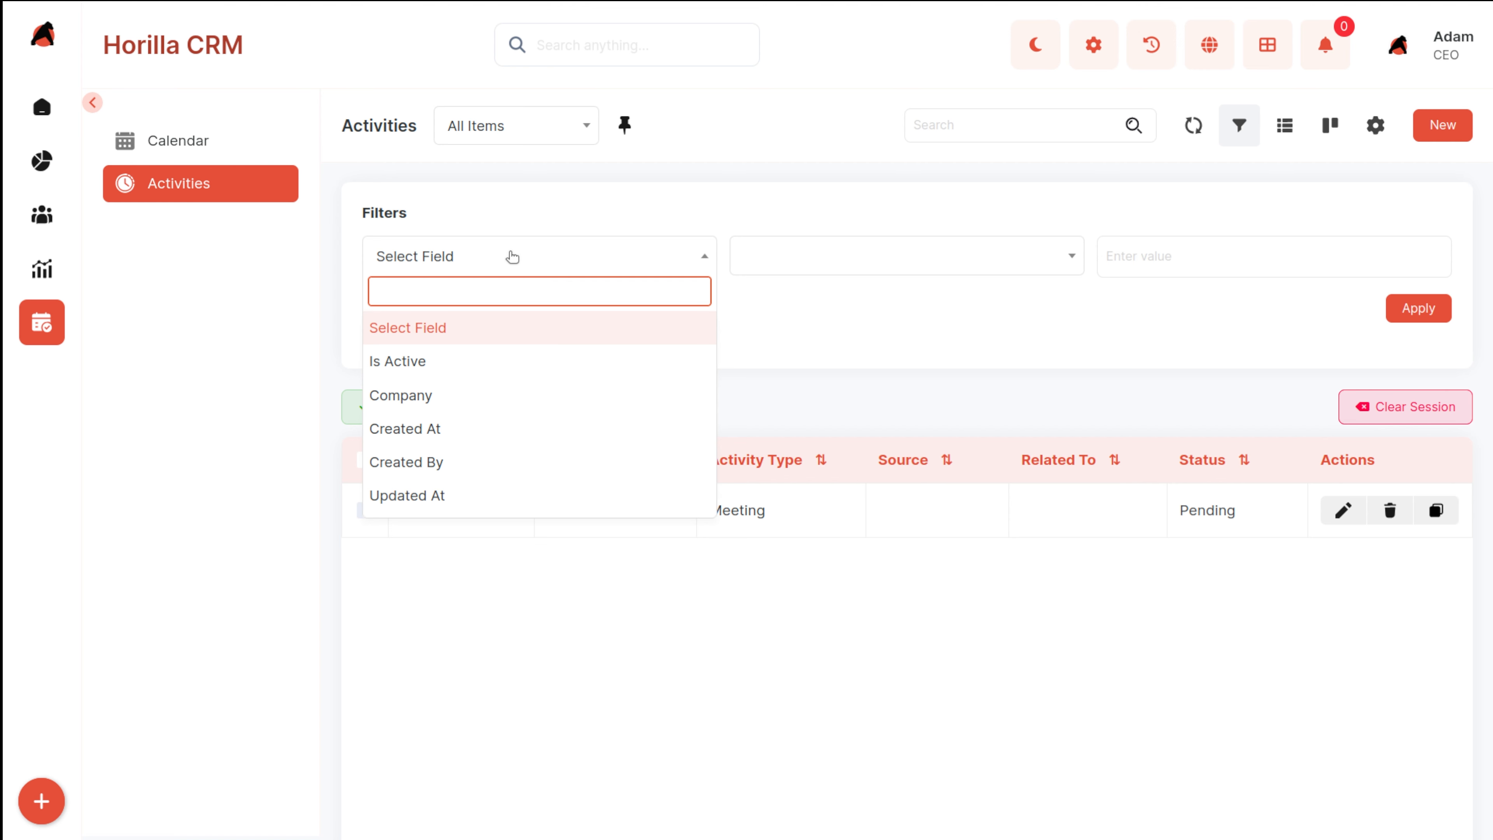
pyautogui.click(773, 303)
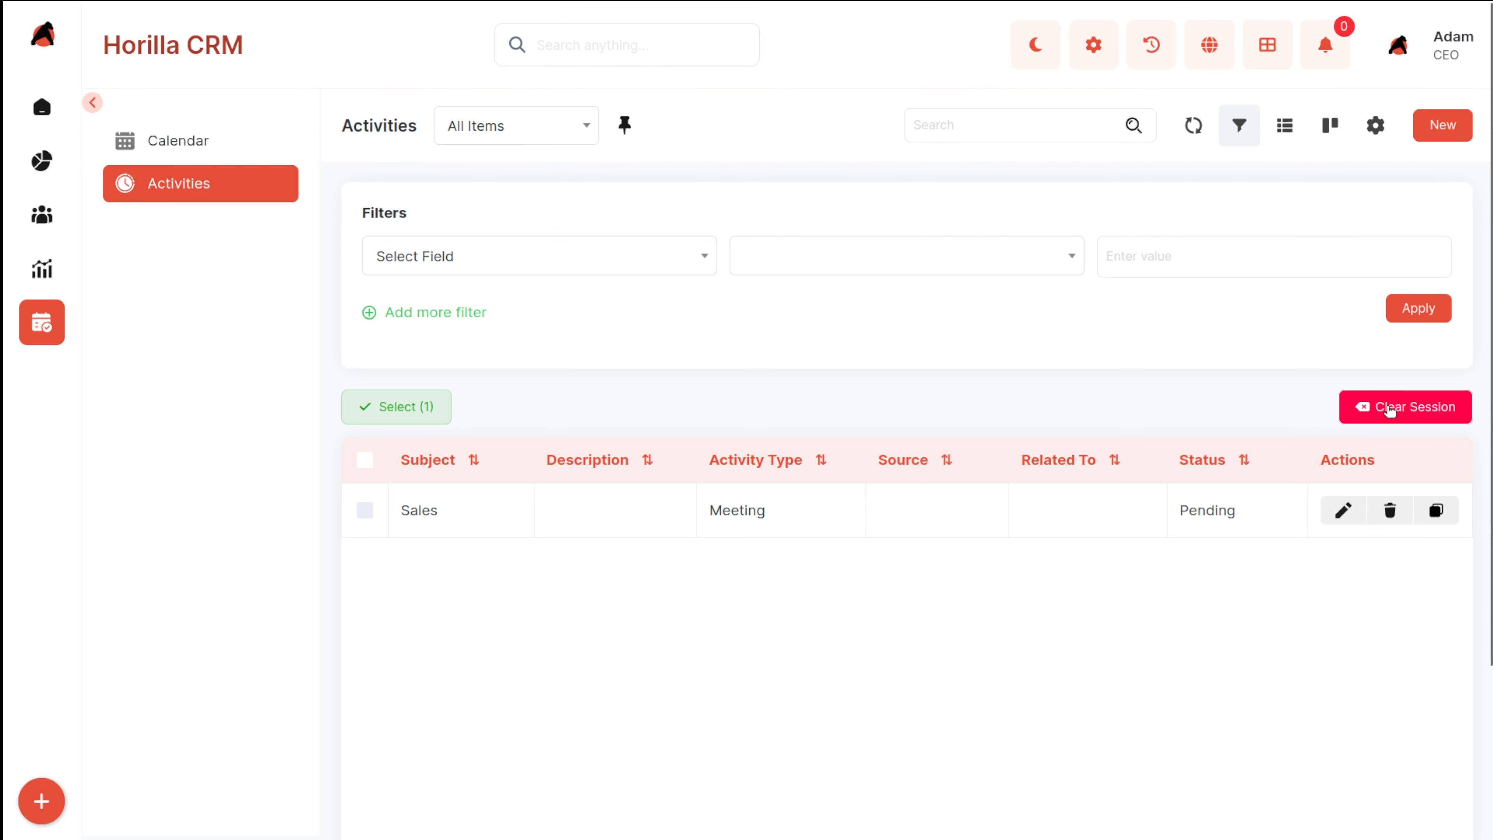
pyautogui.click(866, 249)
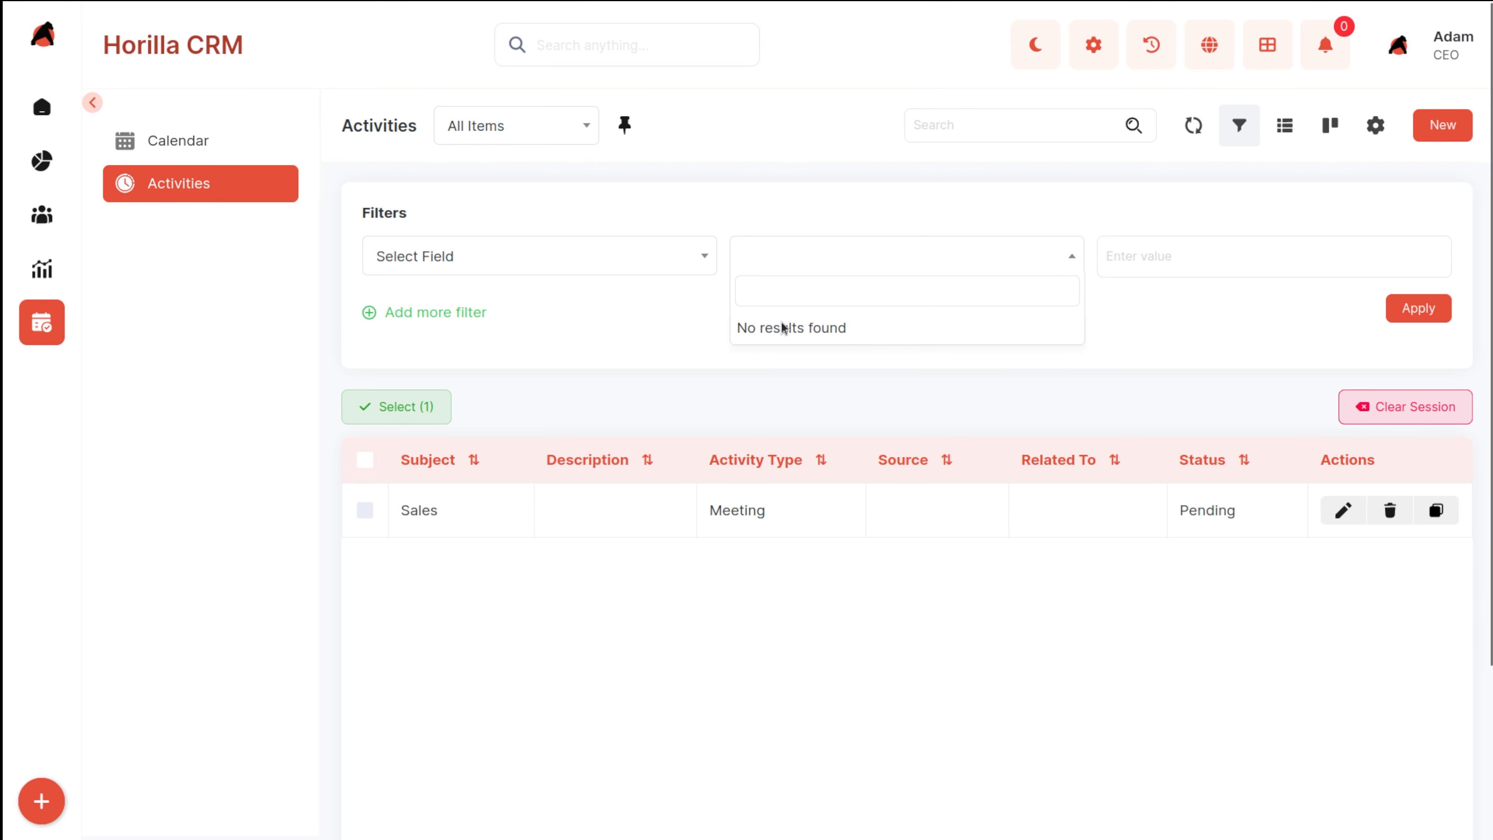
pyautogui.click(776, 291)
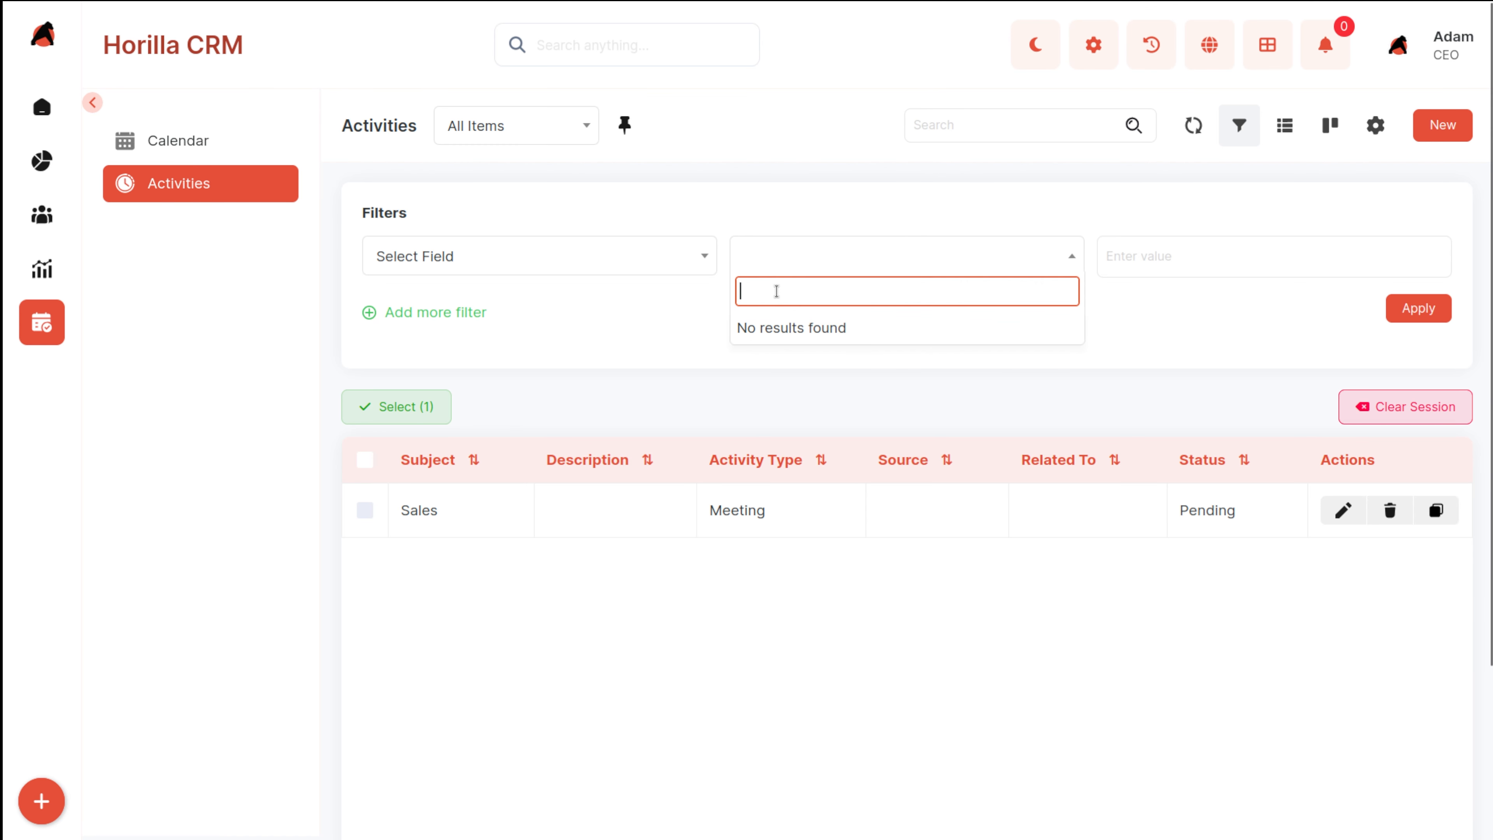
pyautogui.click(890, 209)
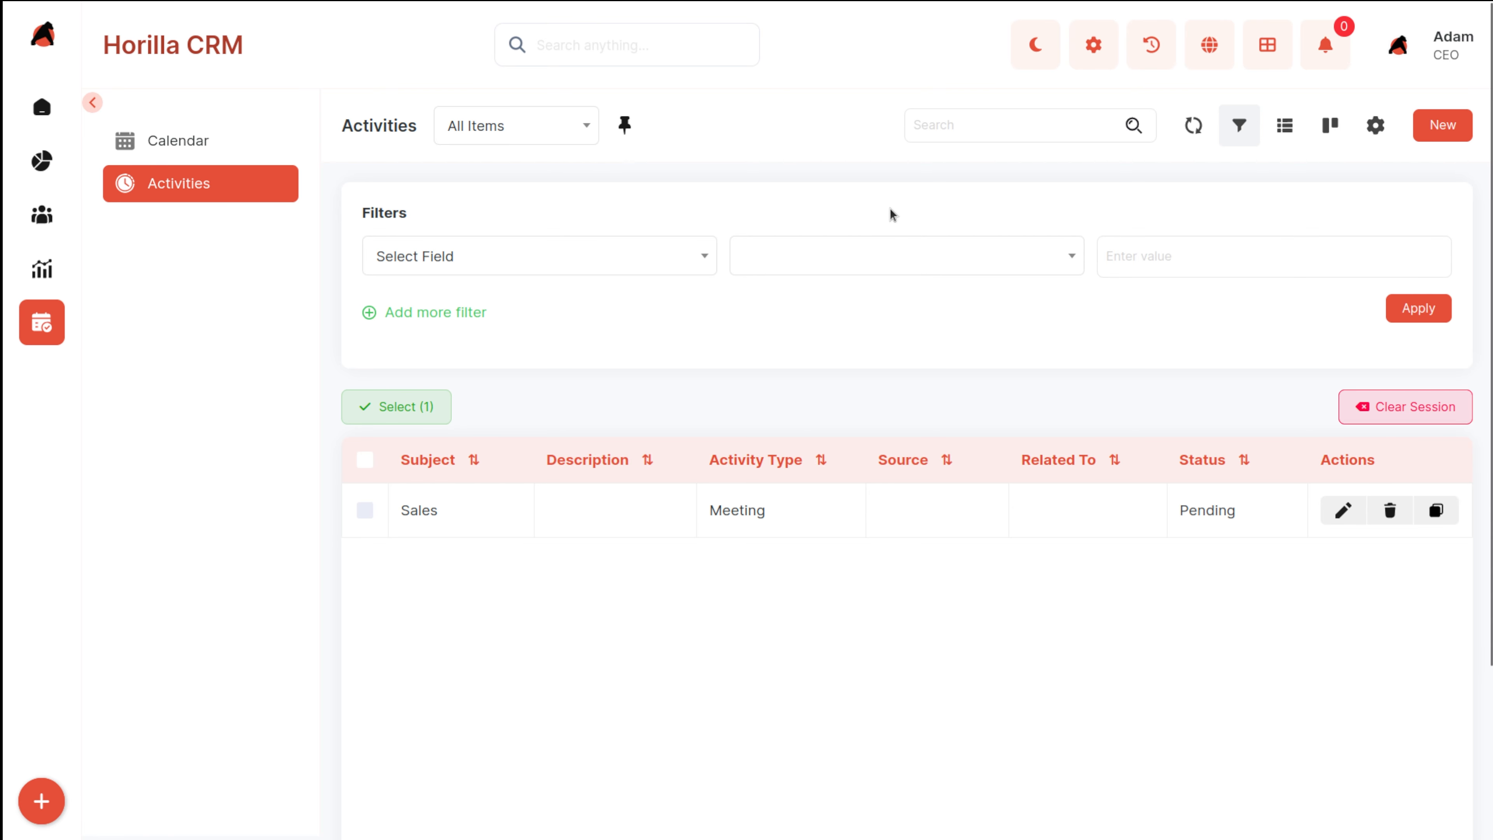
# Step: Filter the activities by Company Equals Horilla and clear all applied filters again
pyautogui.click(568, 266)
pyautogui.click(445, 385)
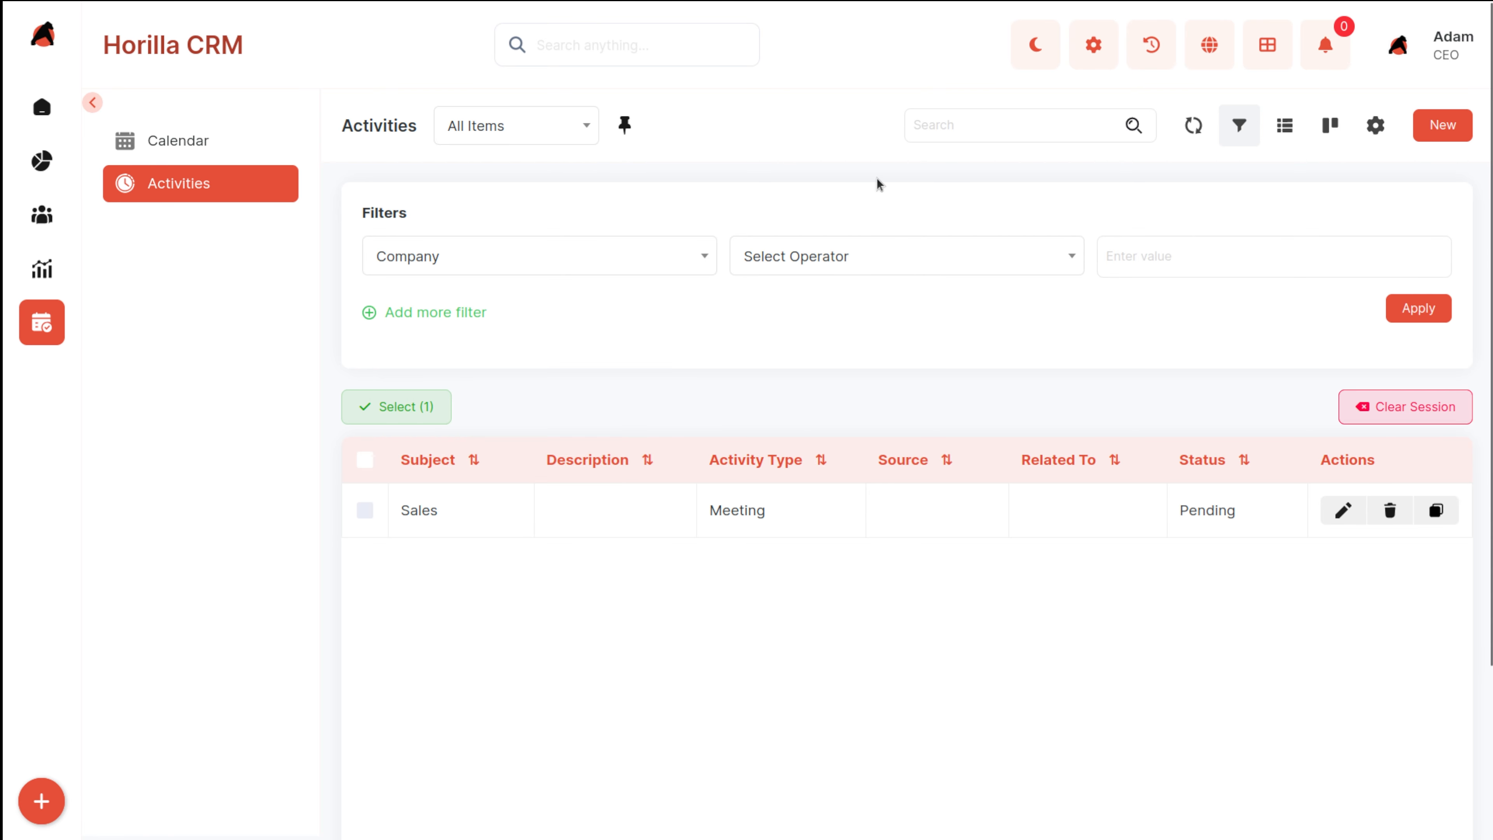
pyautogui.click(923, 254)
pyautogui.click(802, 361)
pyautogui.click(1134, 259)
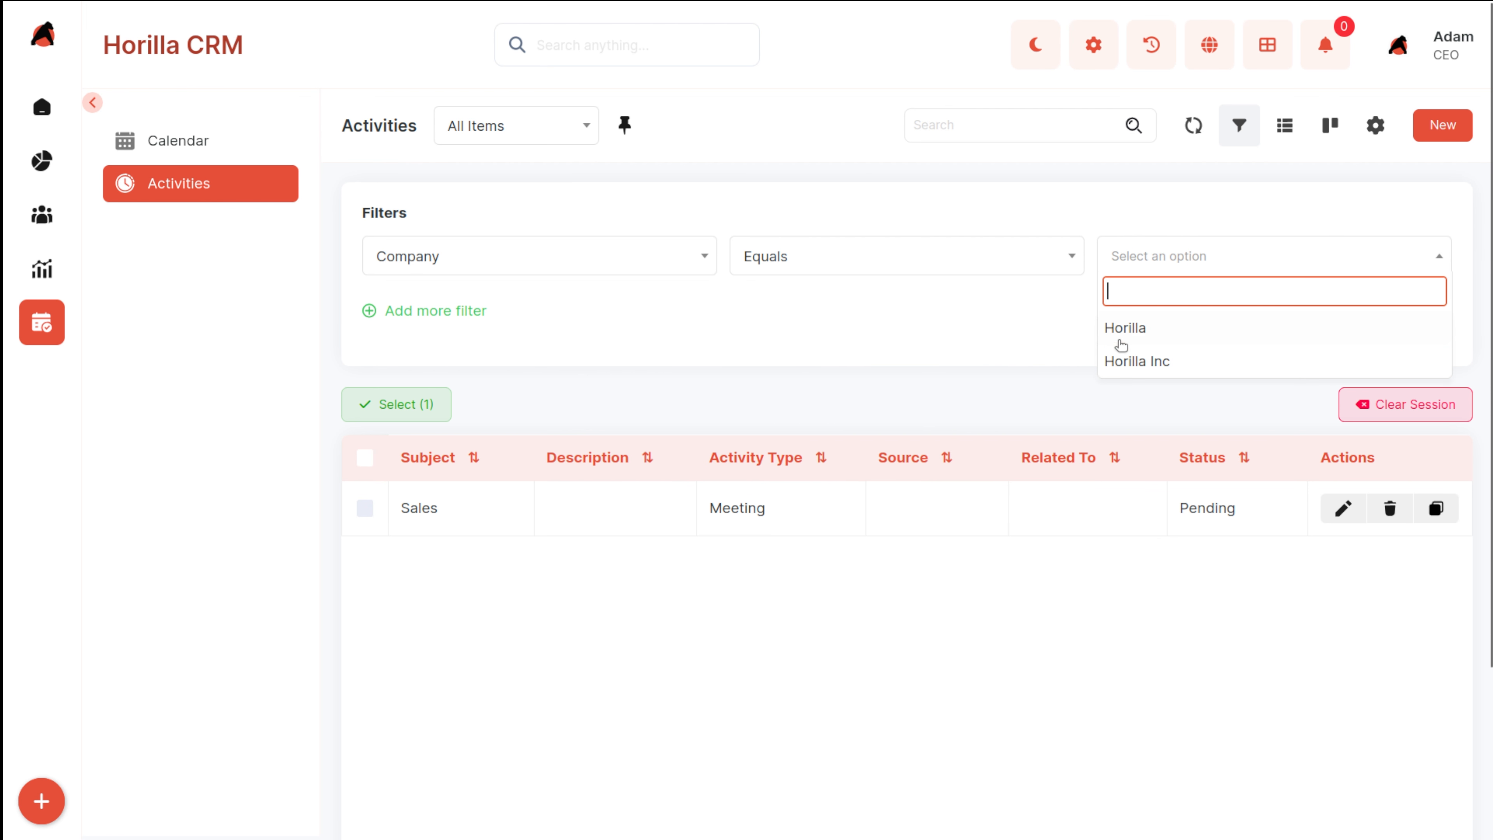
pyautogui.click(1120, 334)
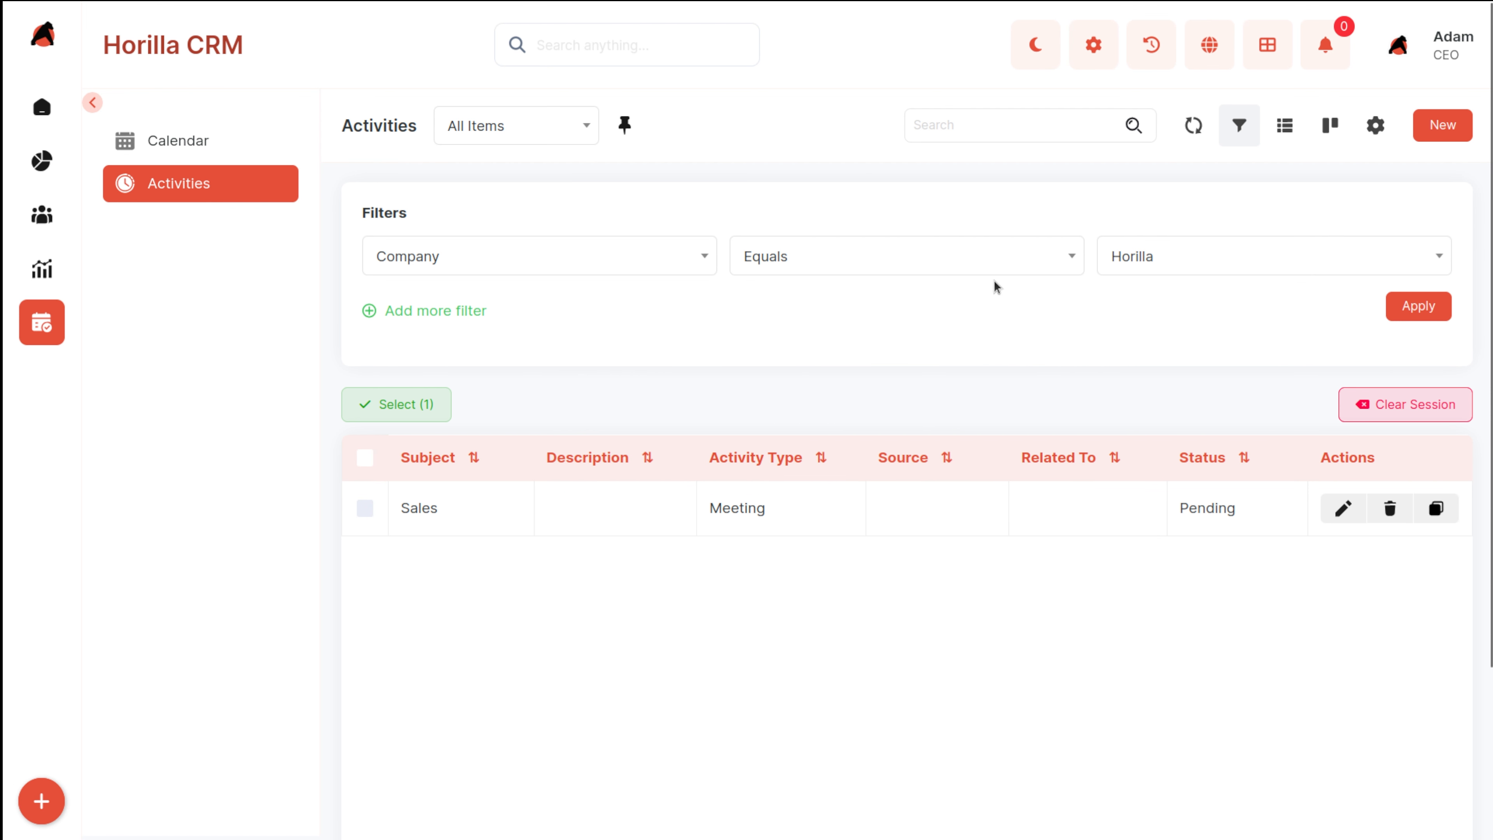
pyautogui.click(1426, 305)
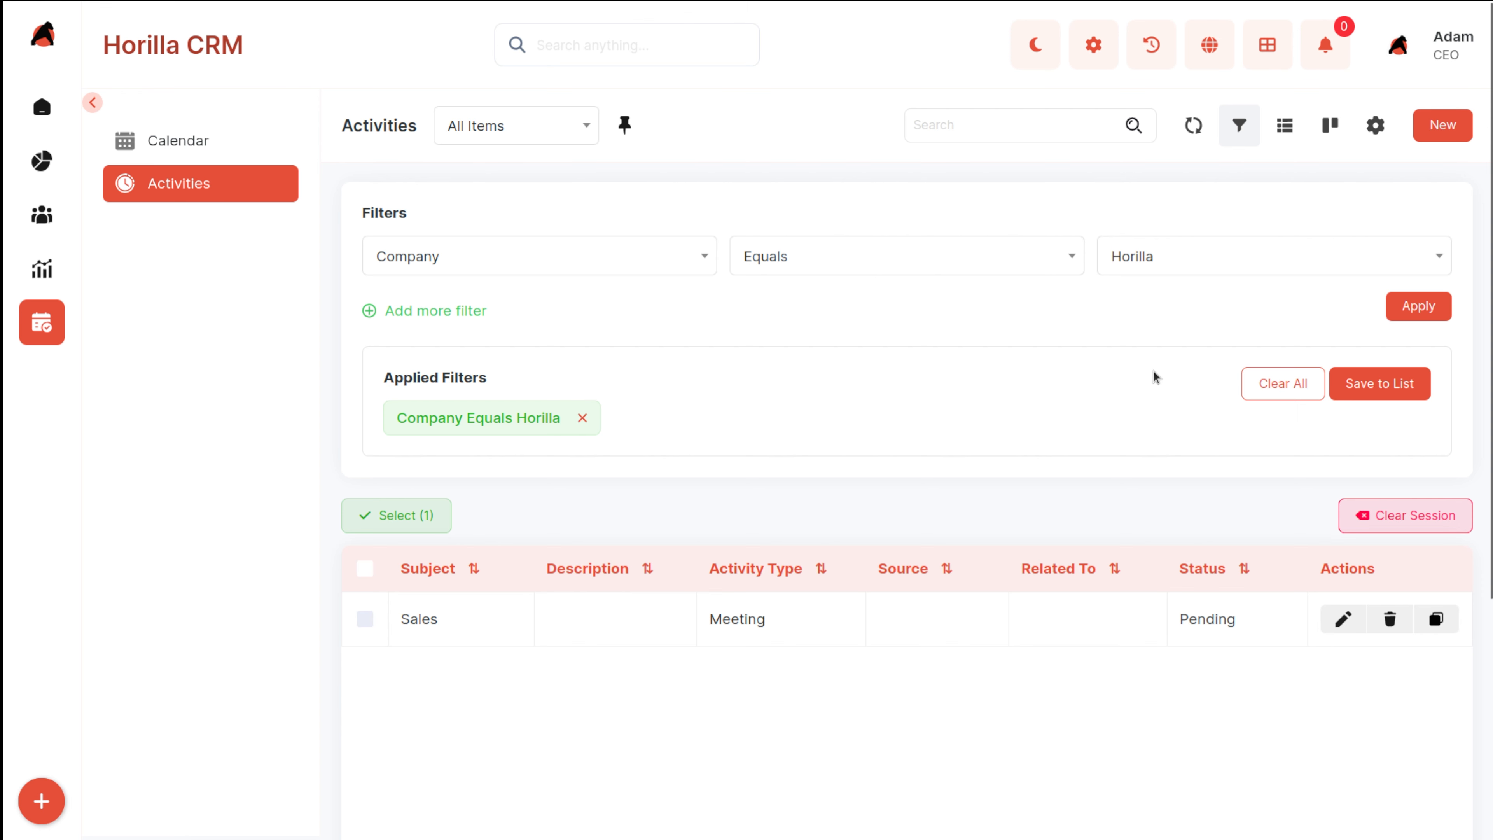
pyautogui.click(1274, 382)
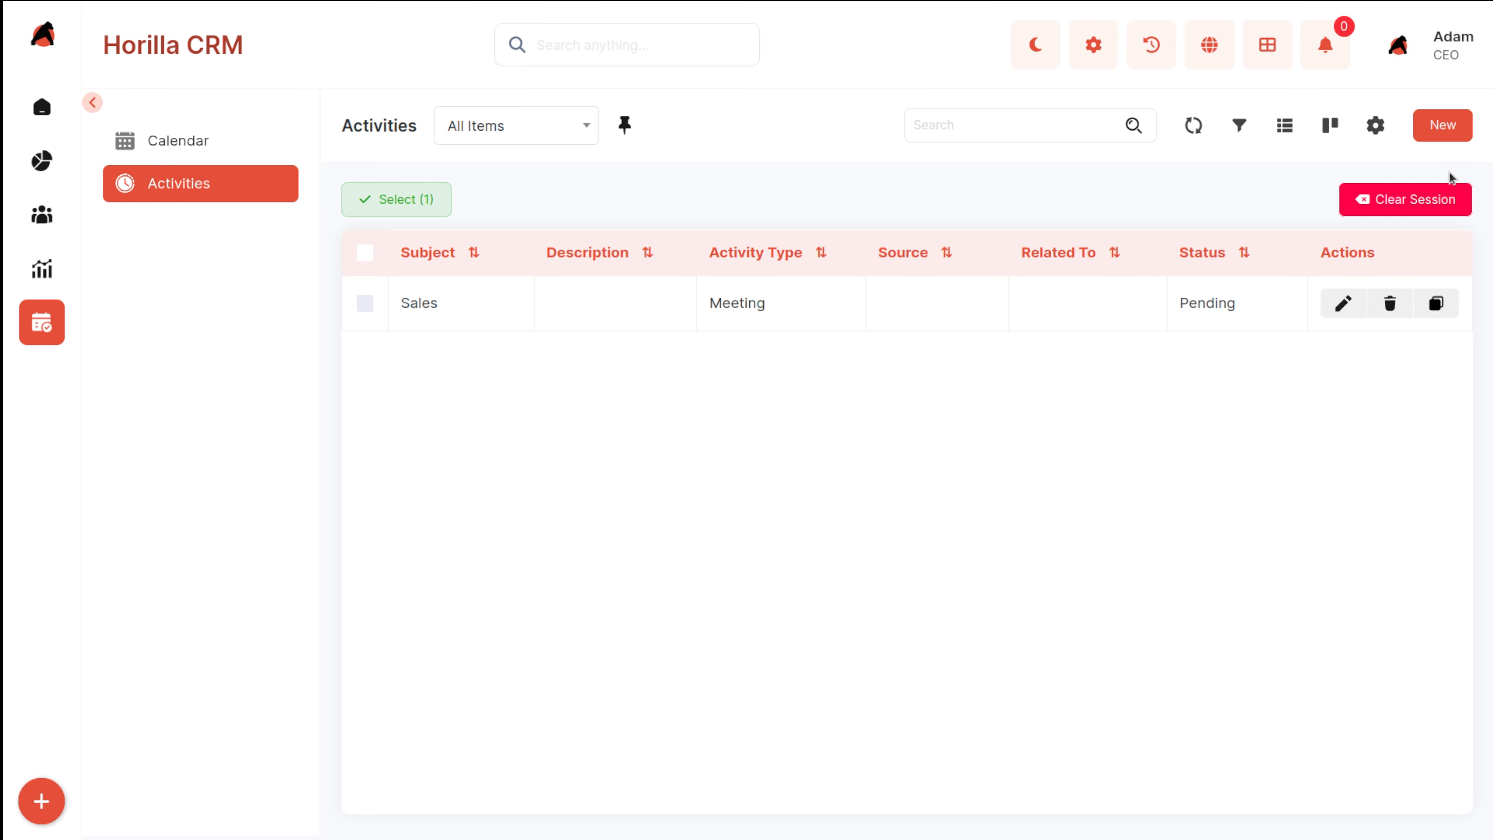
# Step: Show the activities as a Kanban board and move the Sales meeting card from Pending to Completed
pyautogui.click(1332, 127)
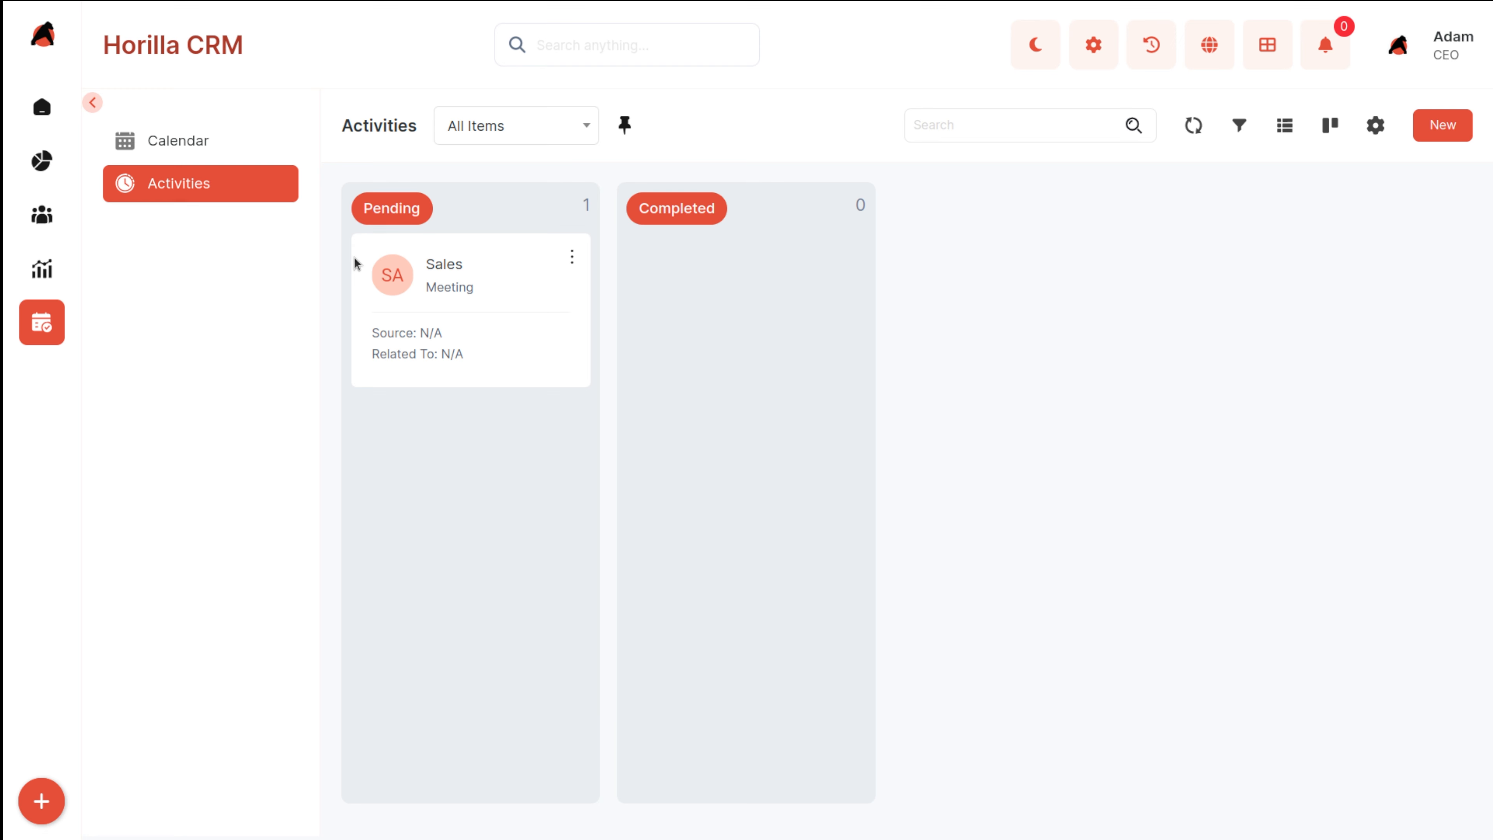
pyautogui.moveTo(480, 317); pyautogui.dragTo(726, 318)
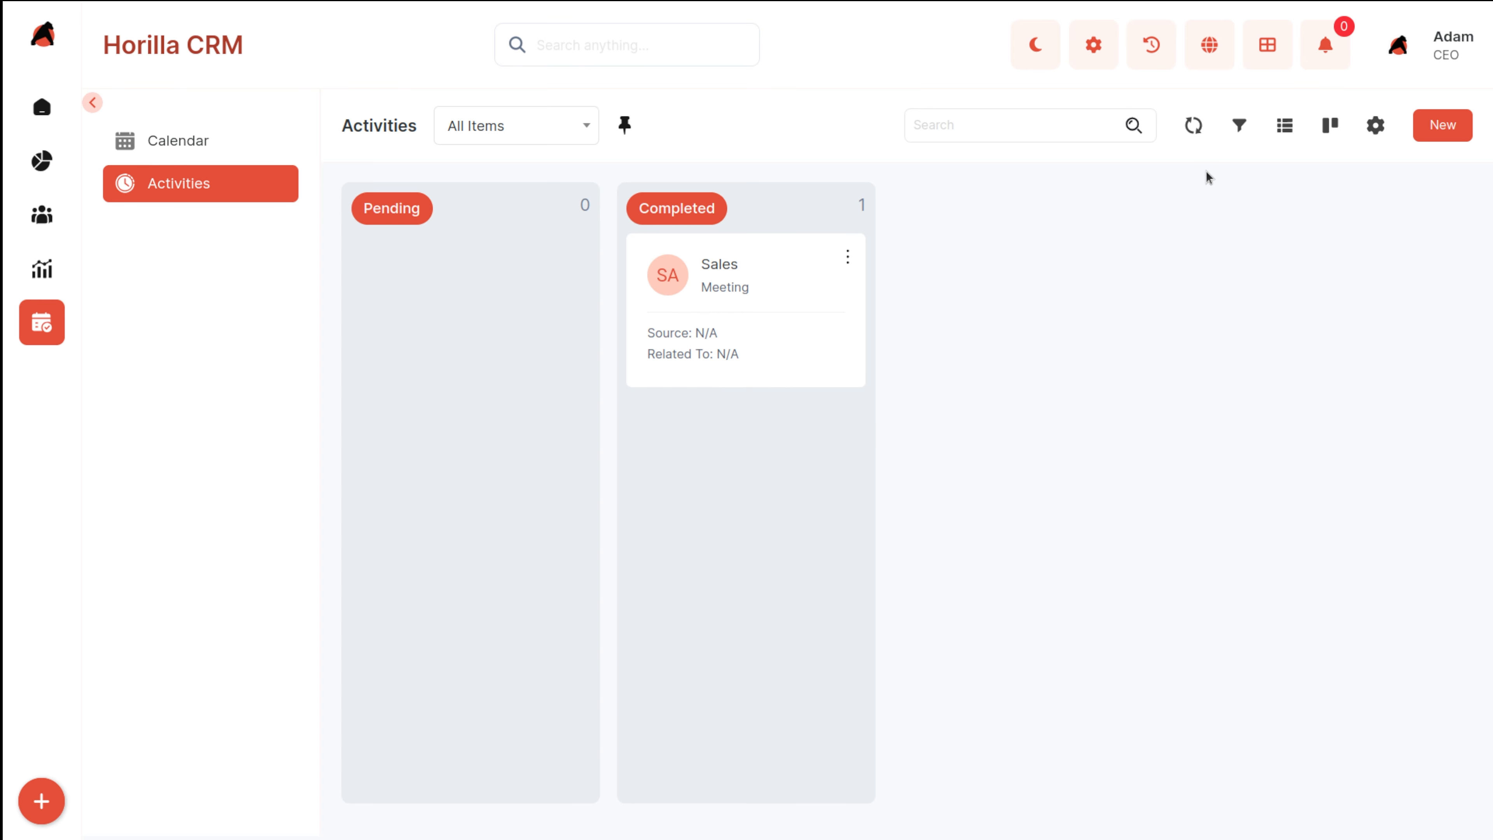
# Step: Start a new activity of type Log Call with the subject "Follow Up"
pyautogui.click(1449, 124)
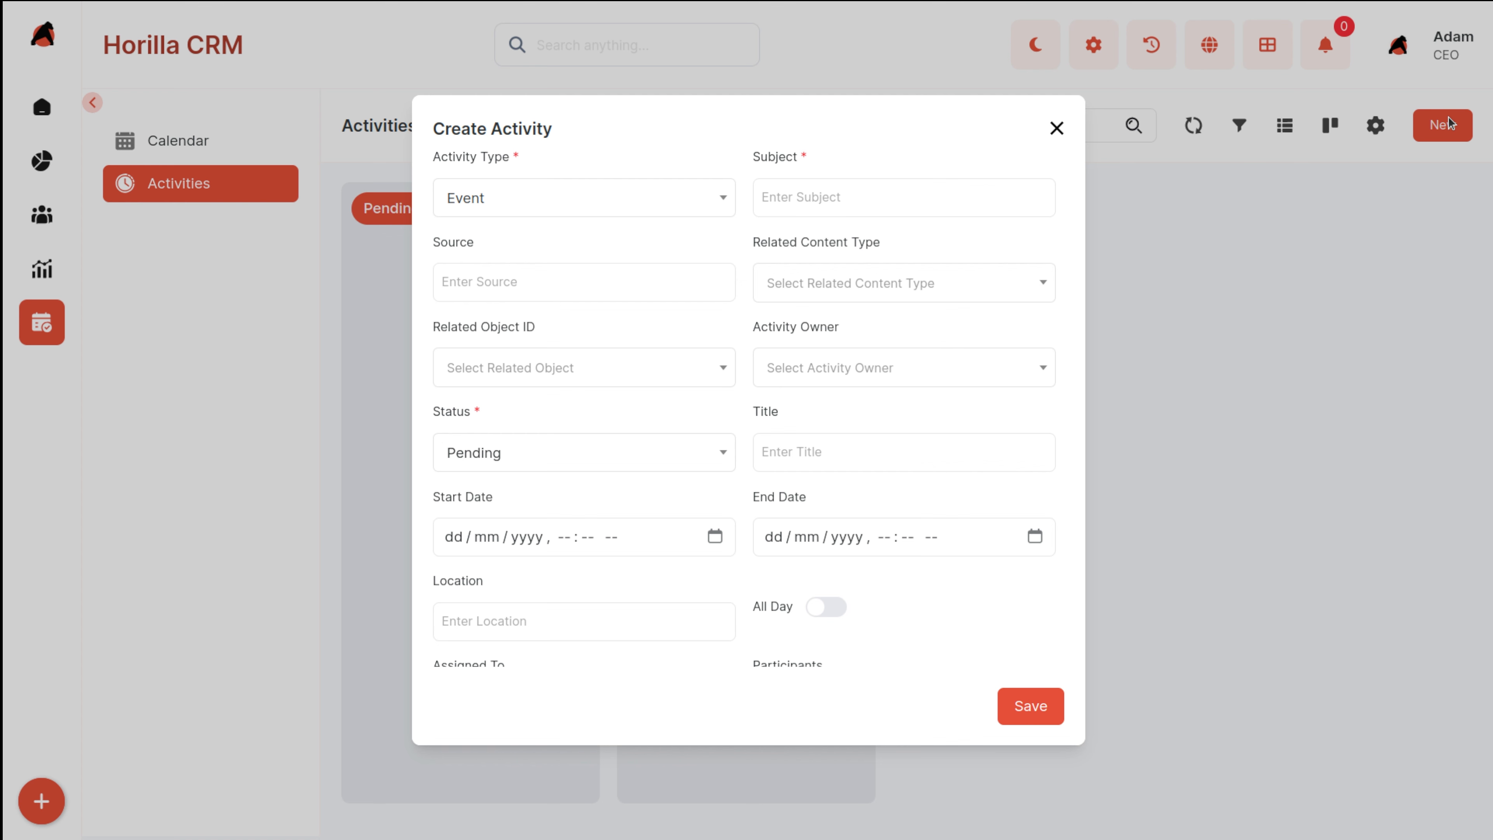
pyautogui.click(635, 188)
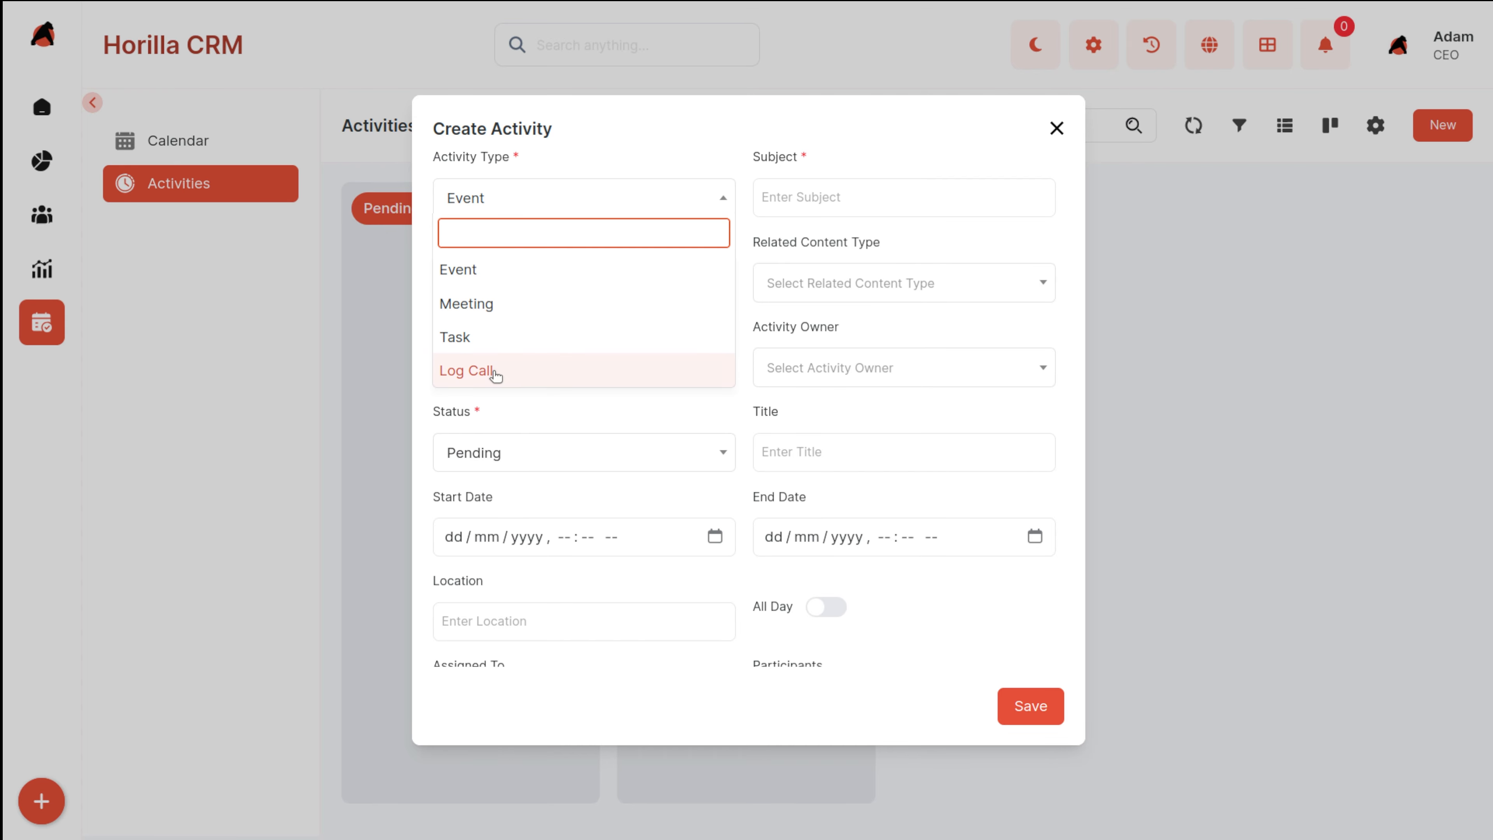
pyautogui.click(495, 371)
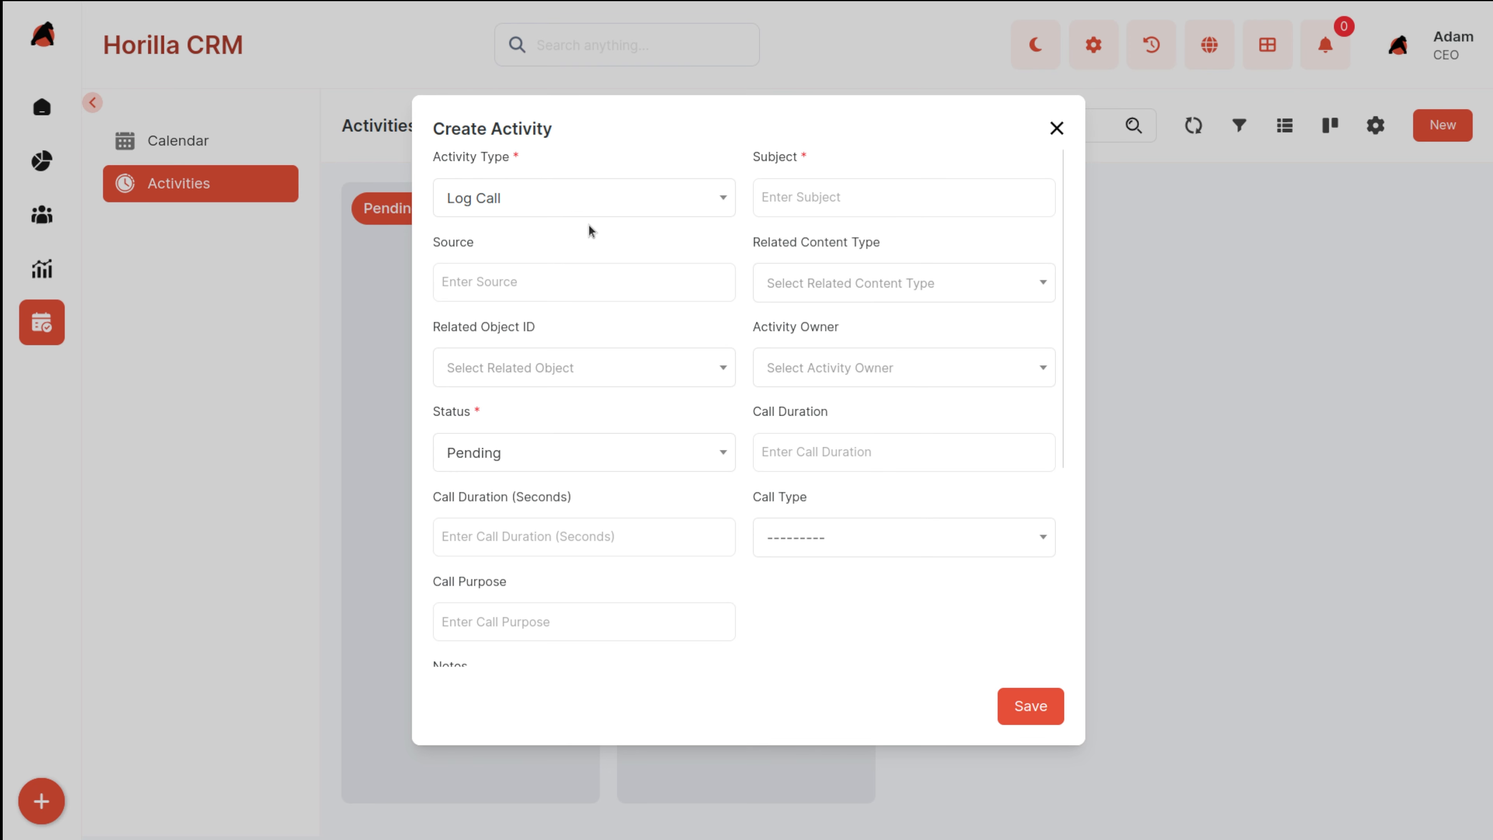
pyautogui.click(867, 203)
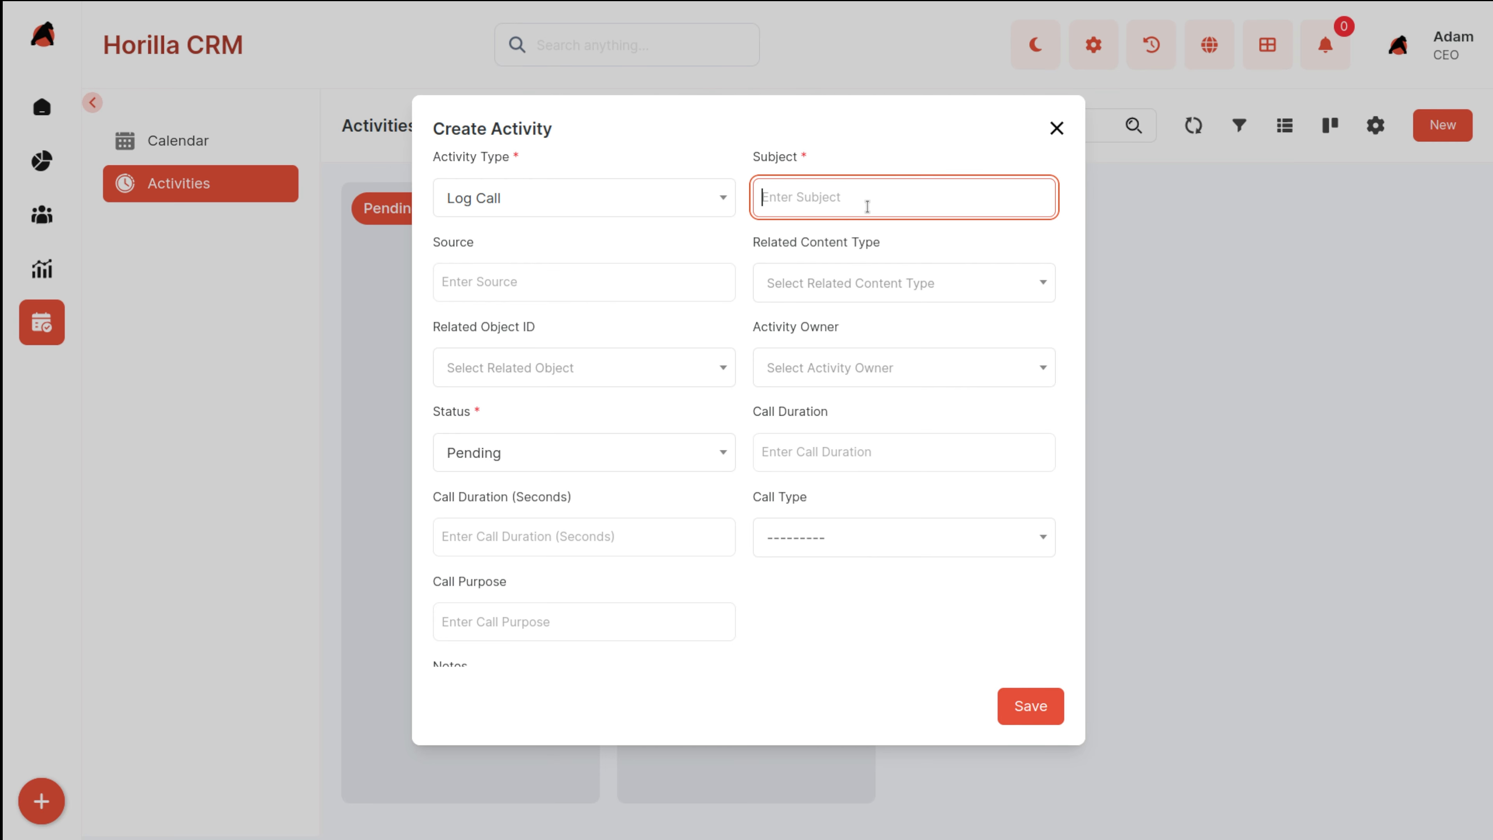
pyautogui.write('Follow Up')
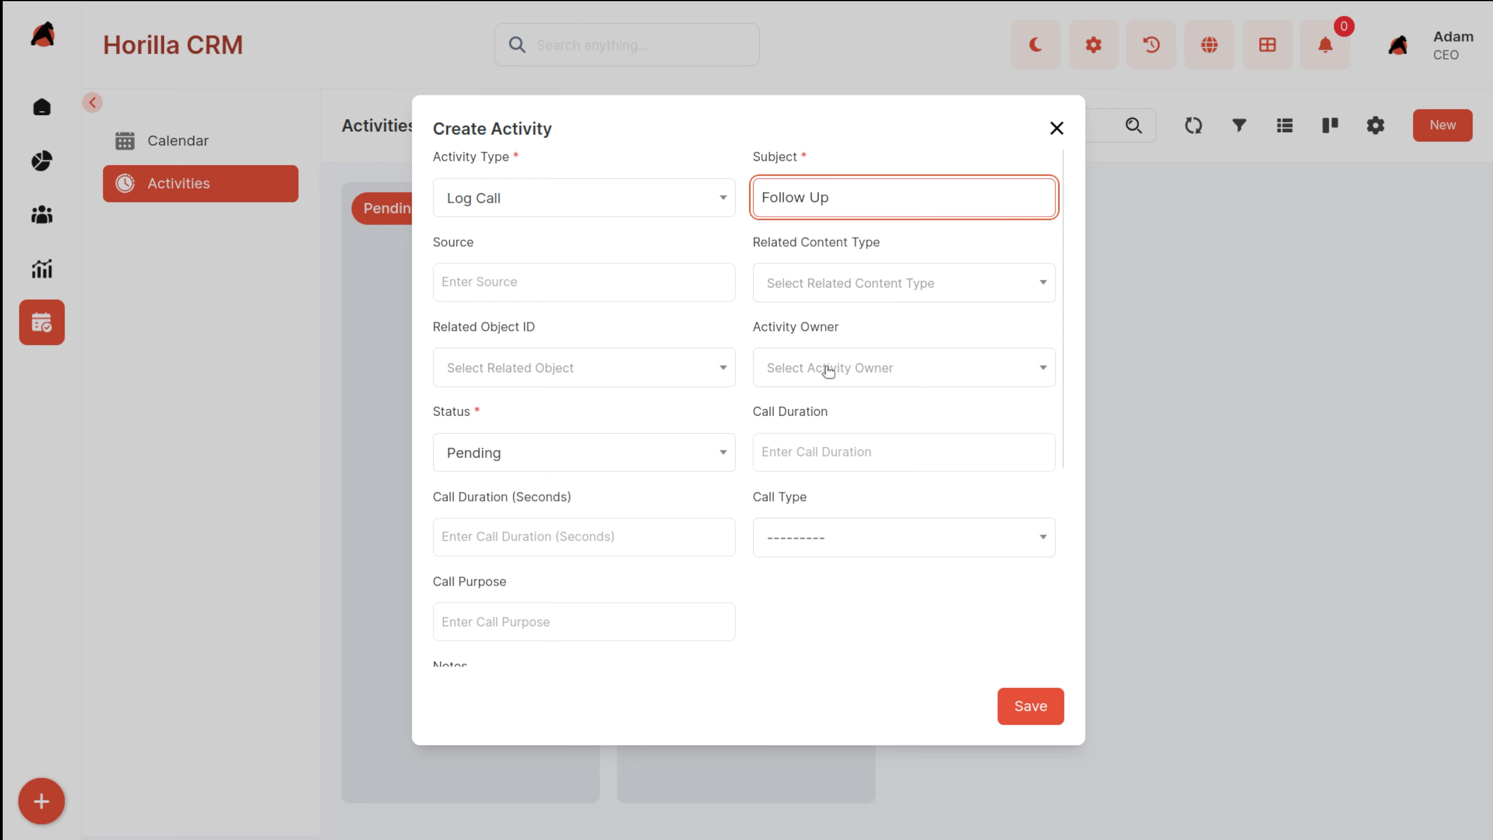
# Step: Choose the logged-in user as activity owner and set the new activity's status to Pending
pyautogui.click(879, 384)
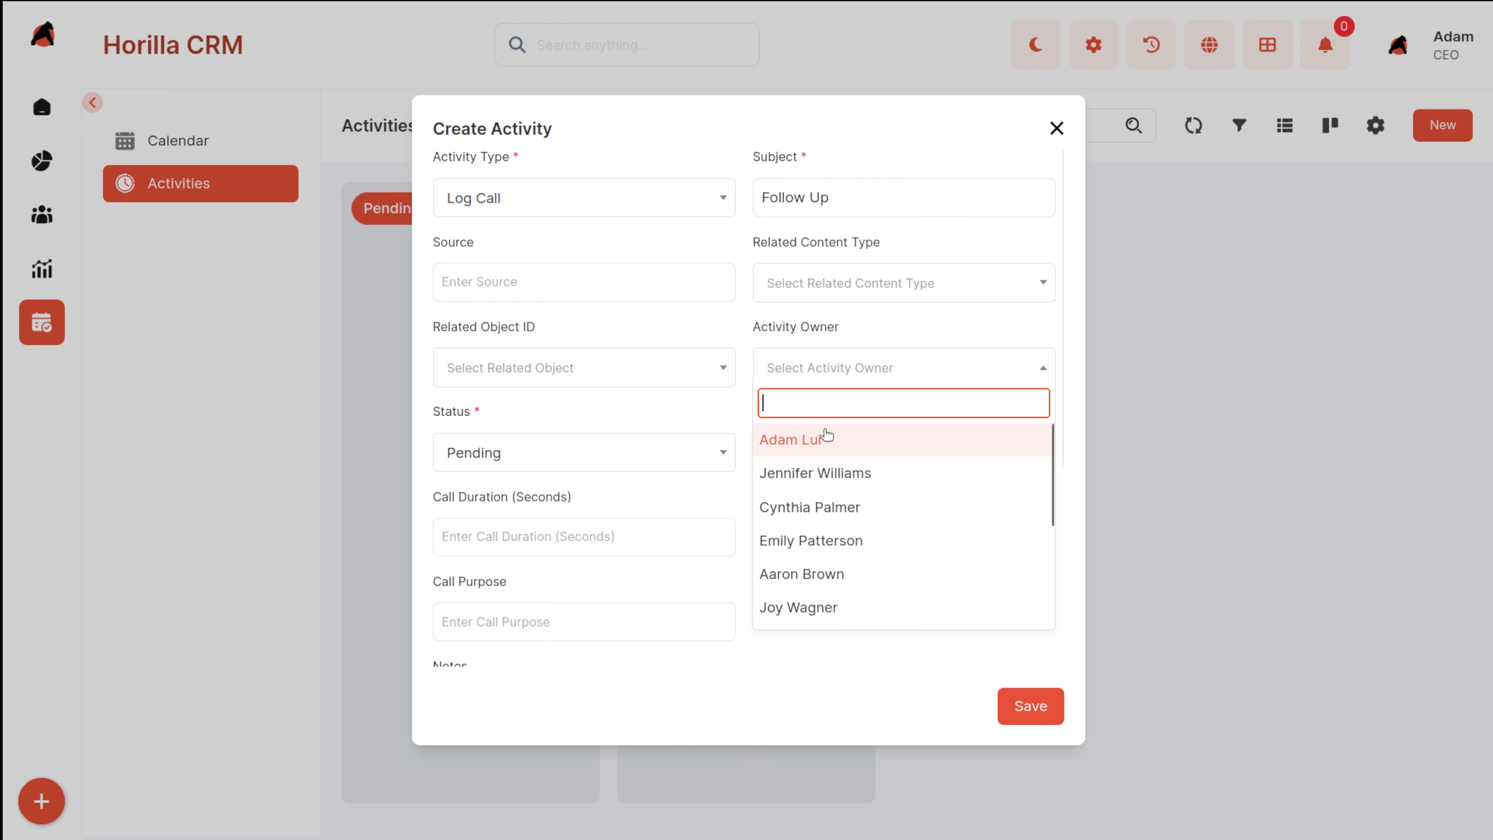
pyautogui.click(820, 446)
pyautogui.click(576, 460)
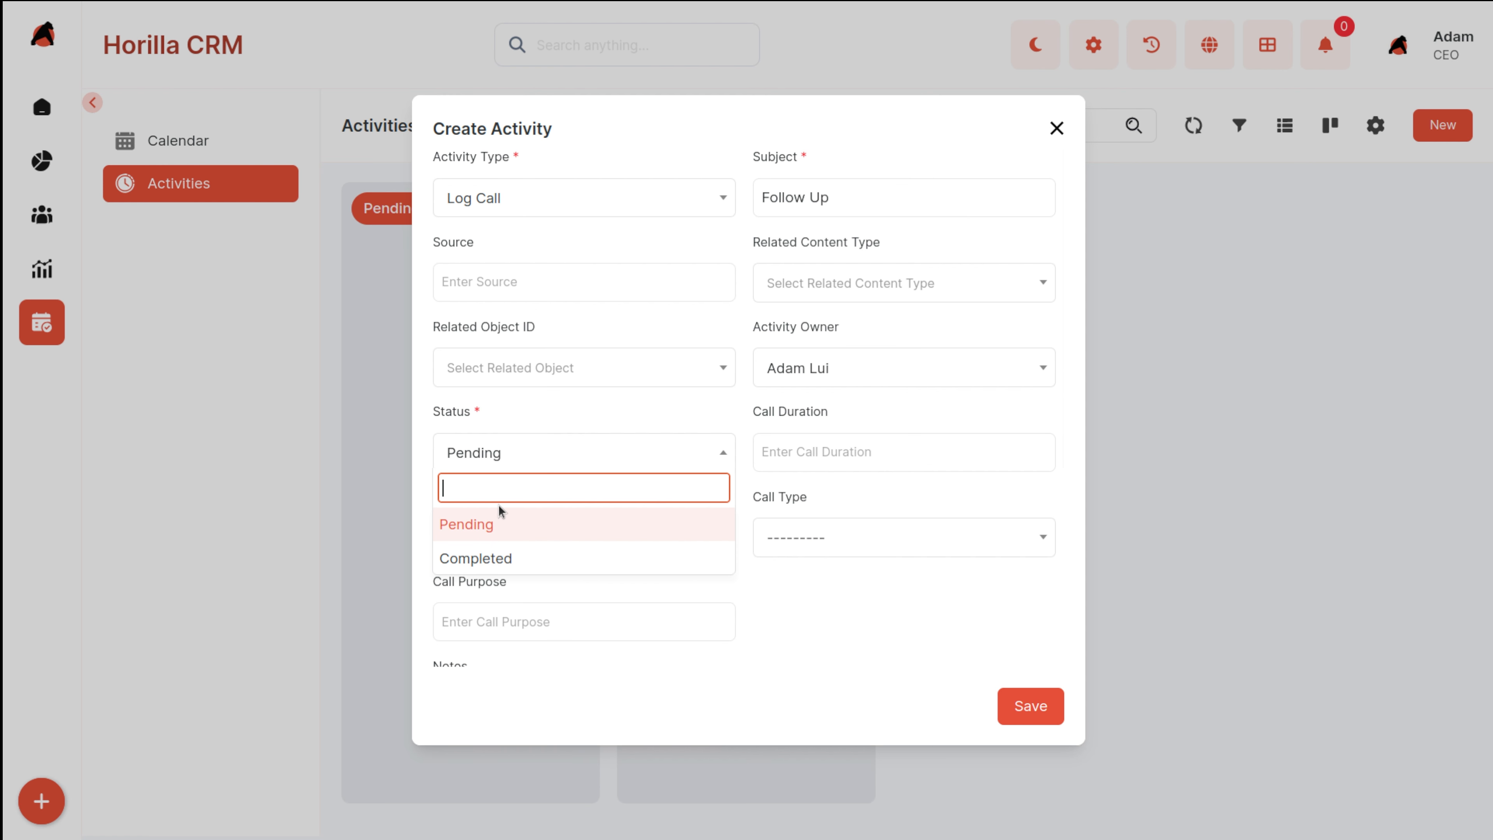
pyautogui.click(500, 523)
# Step: Check the new activity's call type options, notes and description fields, and save the activity
pyautogui.scroll(-5, 740, 573)
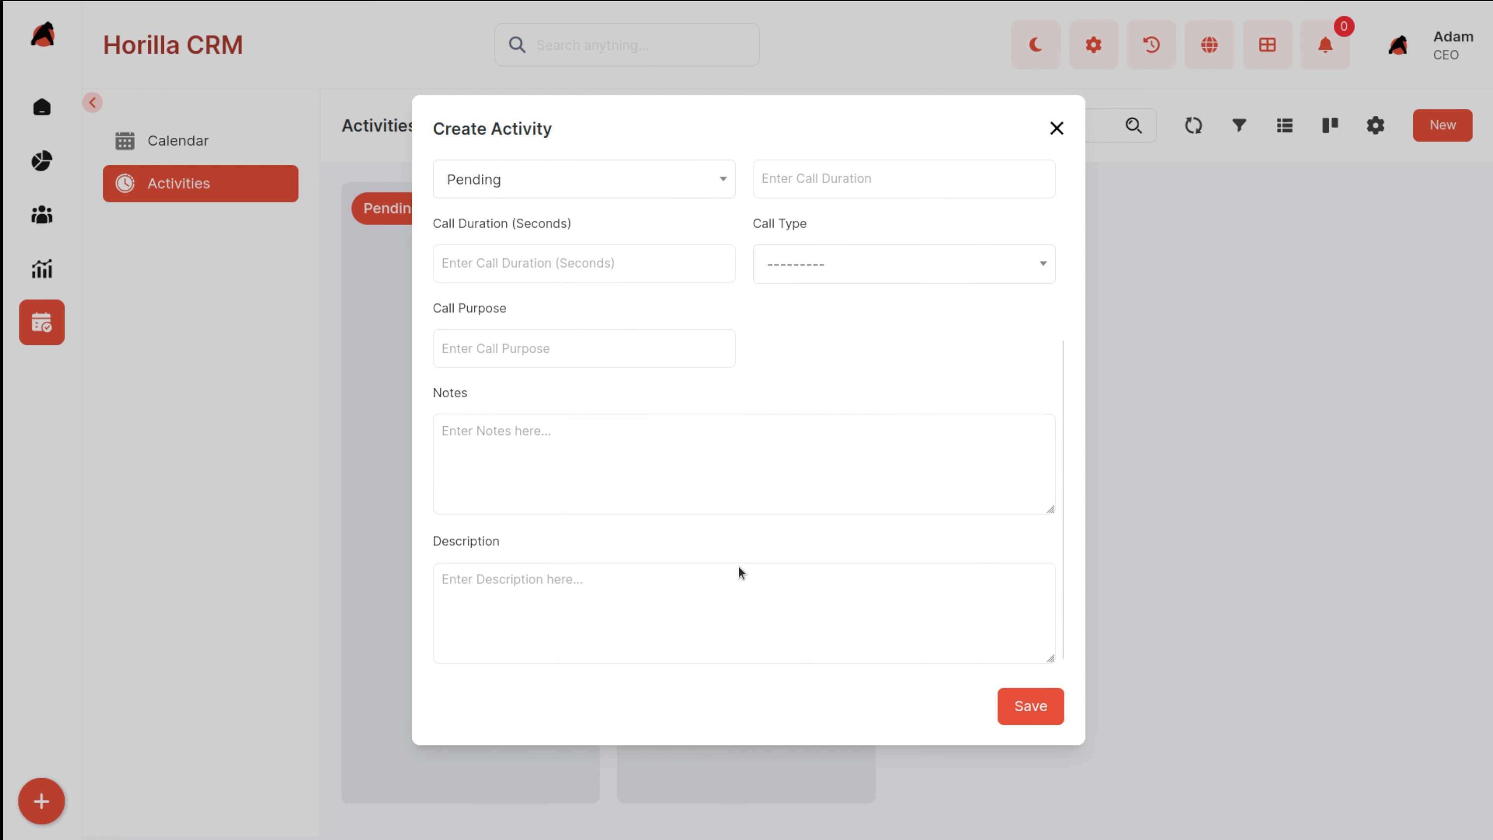
pyautogui.scroll(3, 739, 568)
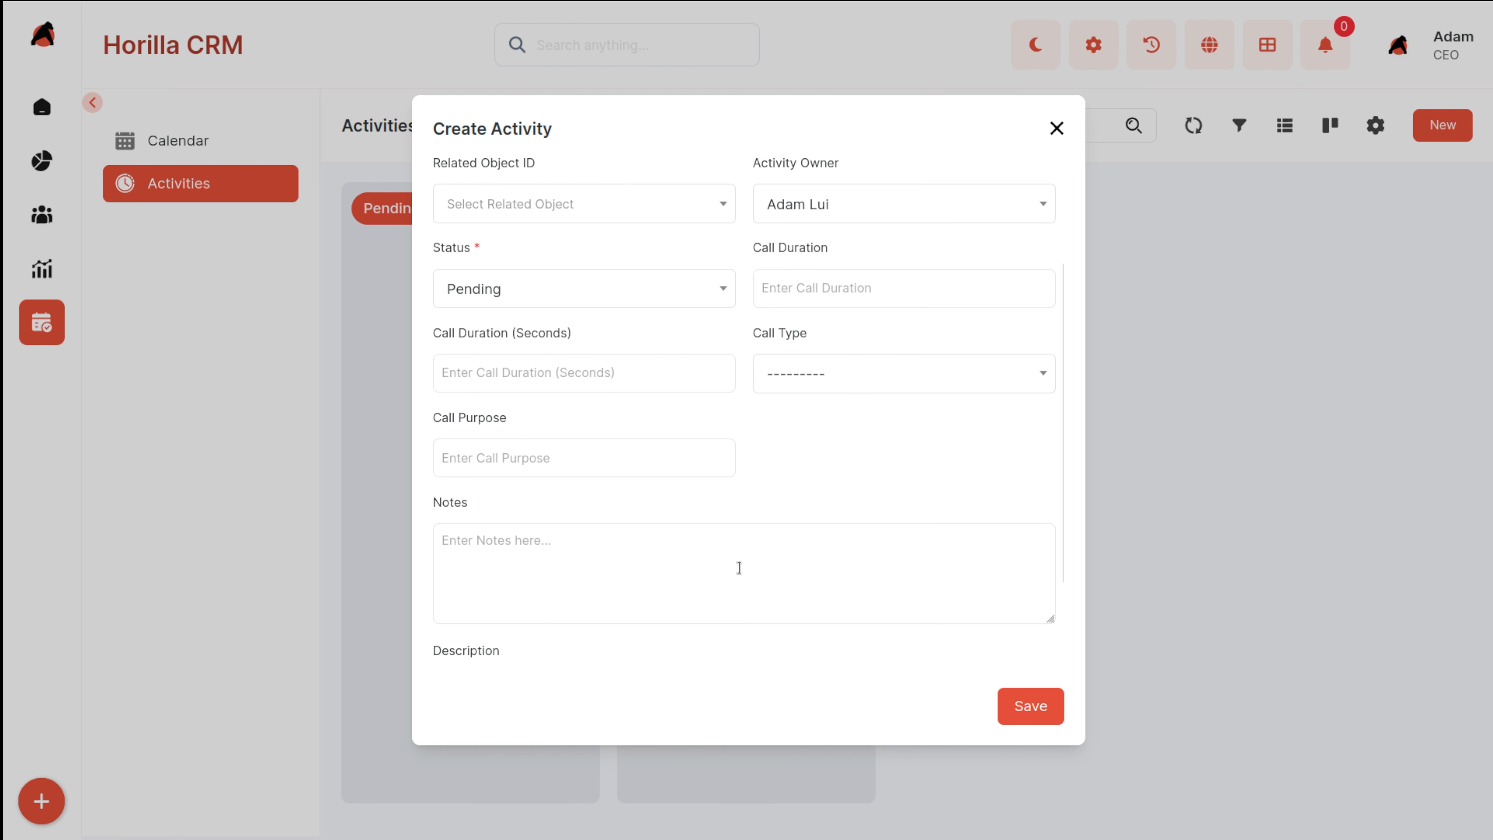
pyautogui.click(823, 378)
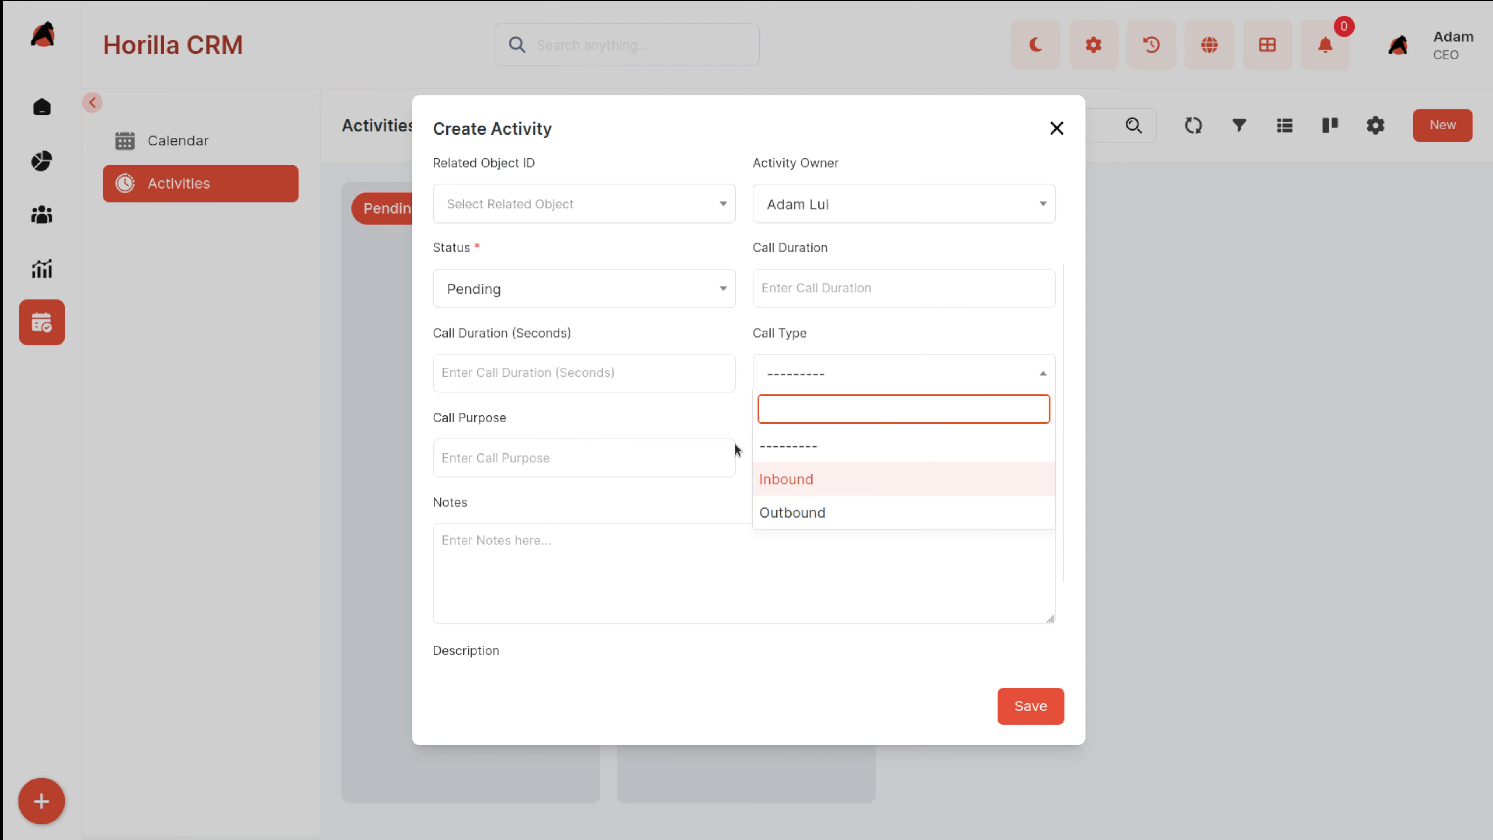
pyautogui.click(724, 415)
pyautogui.scroll(-2, 502, 478)
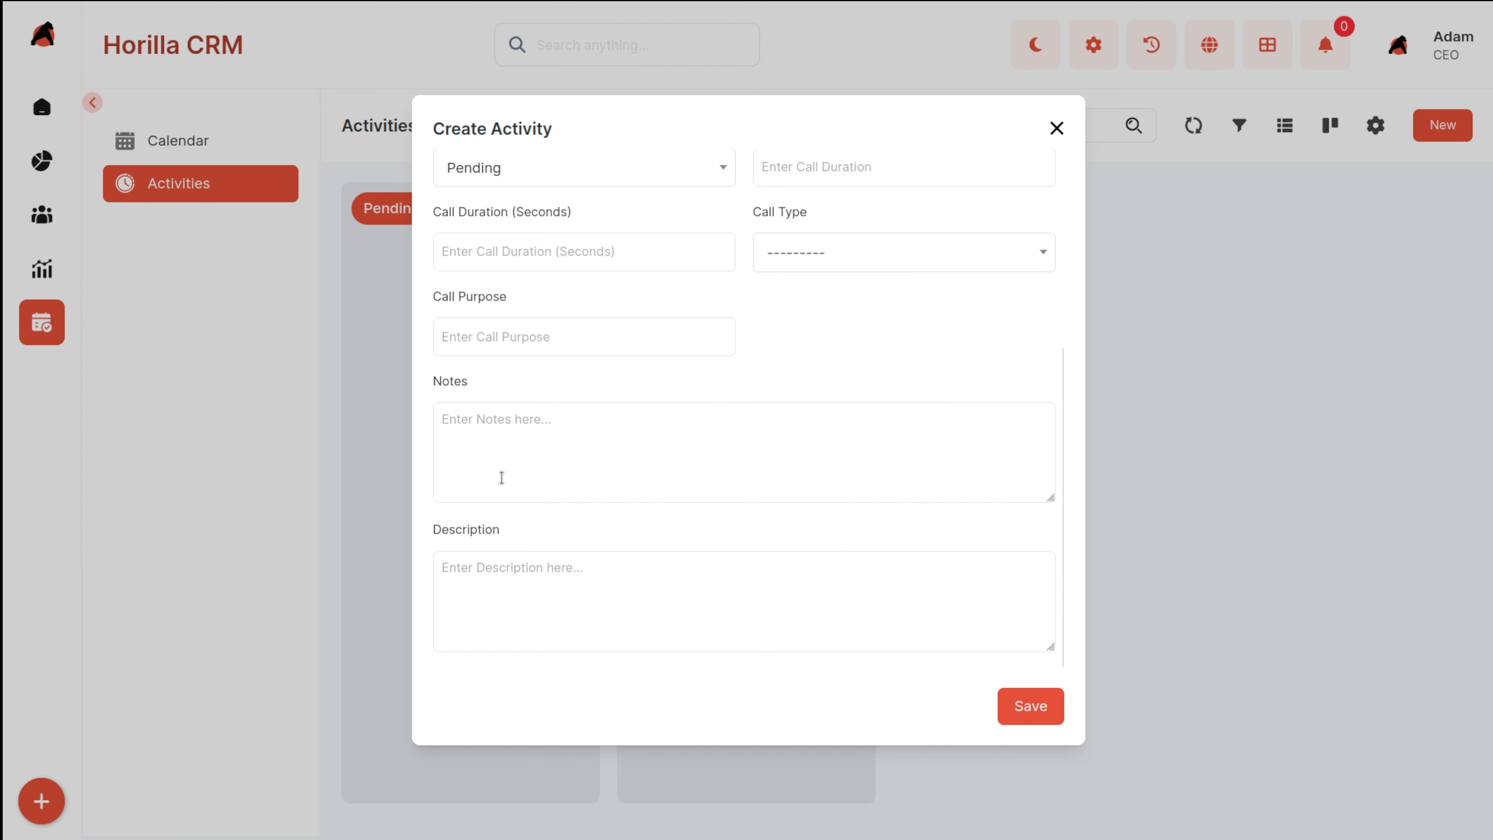
pyautogui.scroll(5, 502, 477)
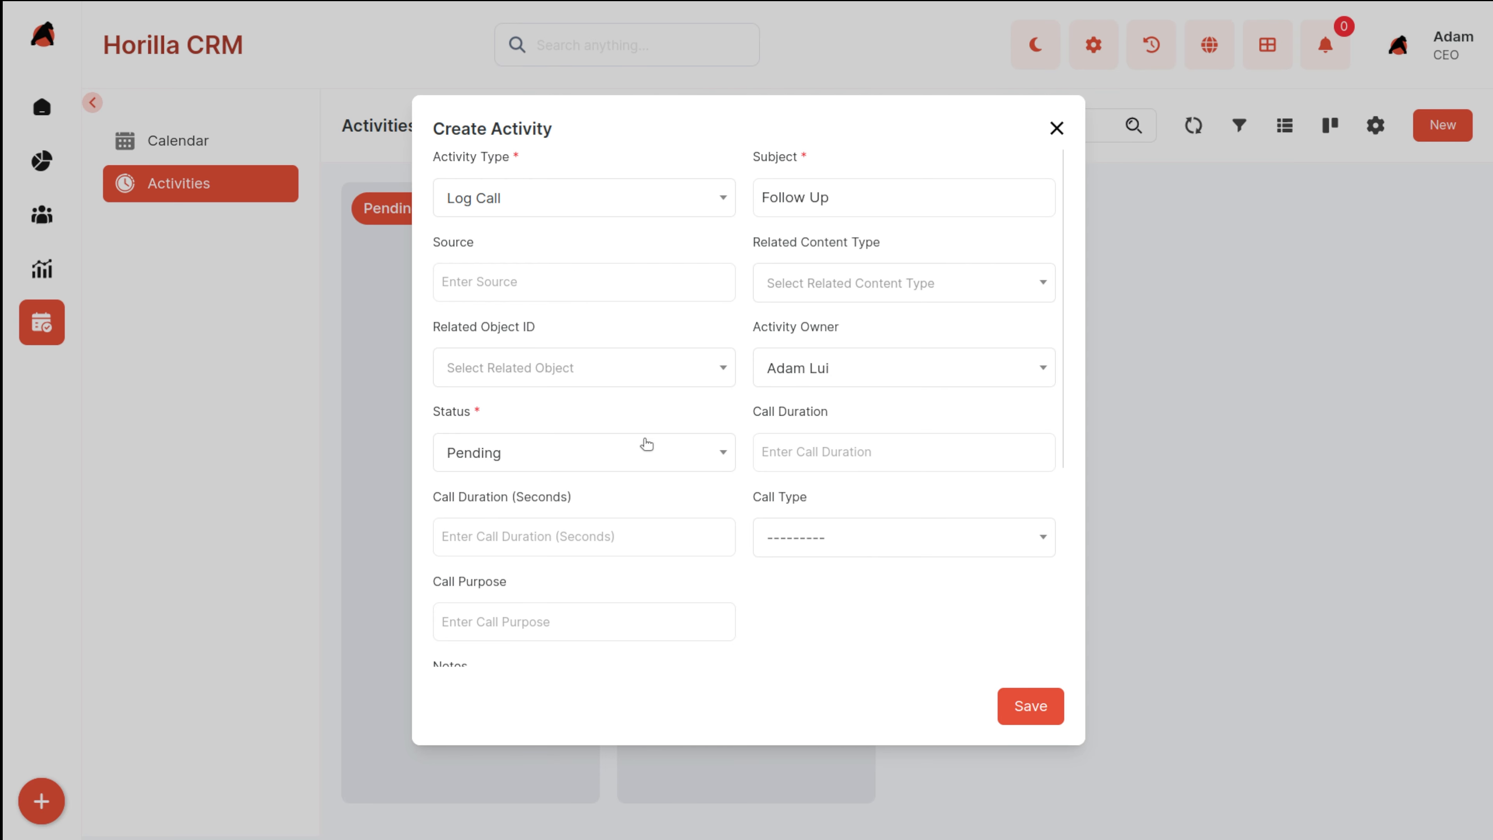
pyautogui.scroll(-5, 761, 582)
pyautogui.scroll(5, 761, 581)
pyautogui.click(1021, 708)
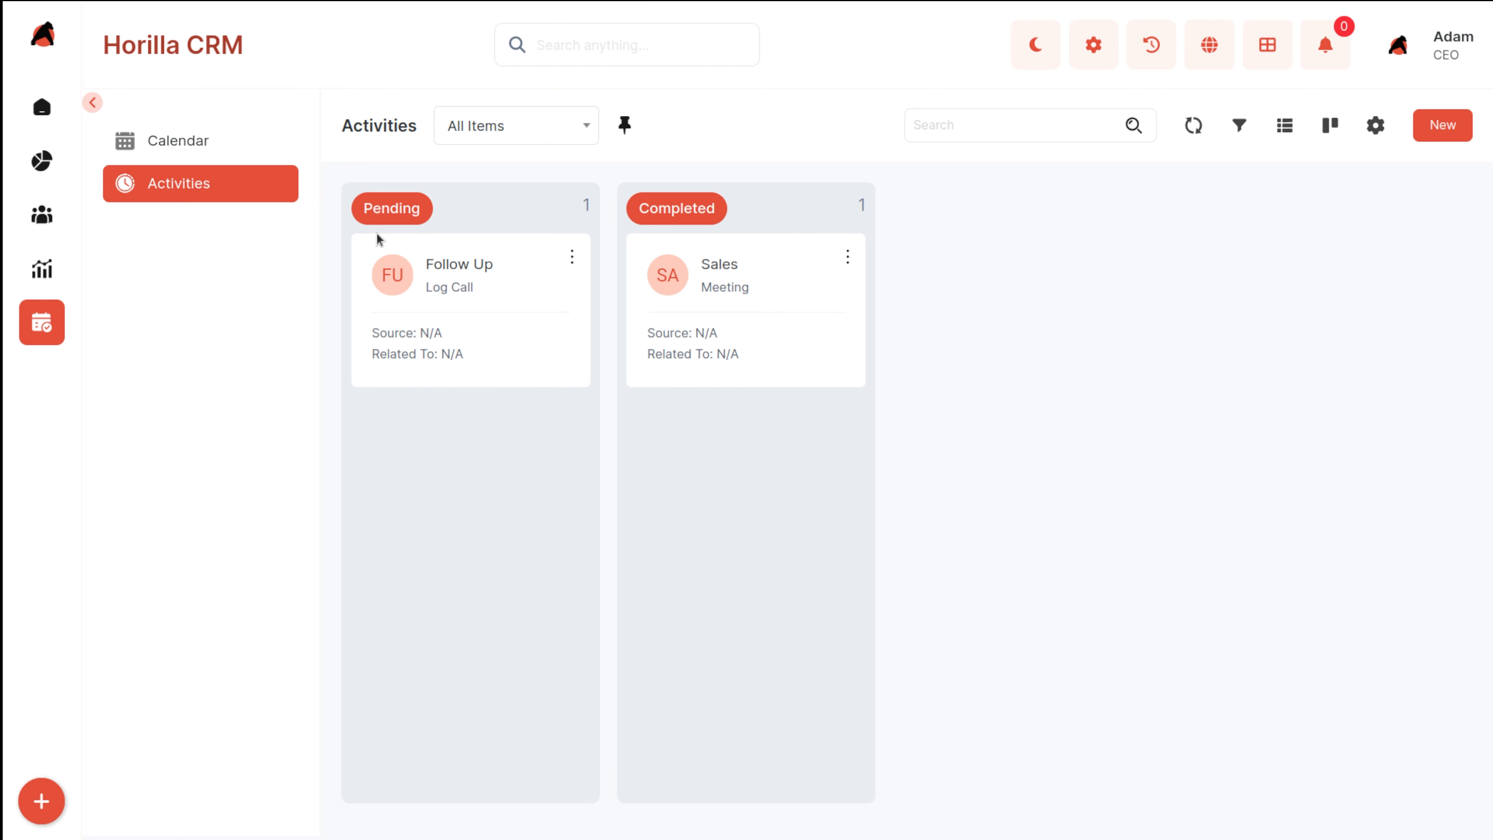
# Step: Open the Follow Up activity and examine its detail fields, such as call duration, call type and notes
pyautogui.click(432, 265)
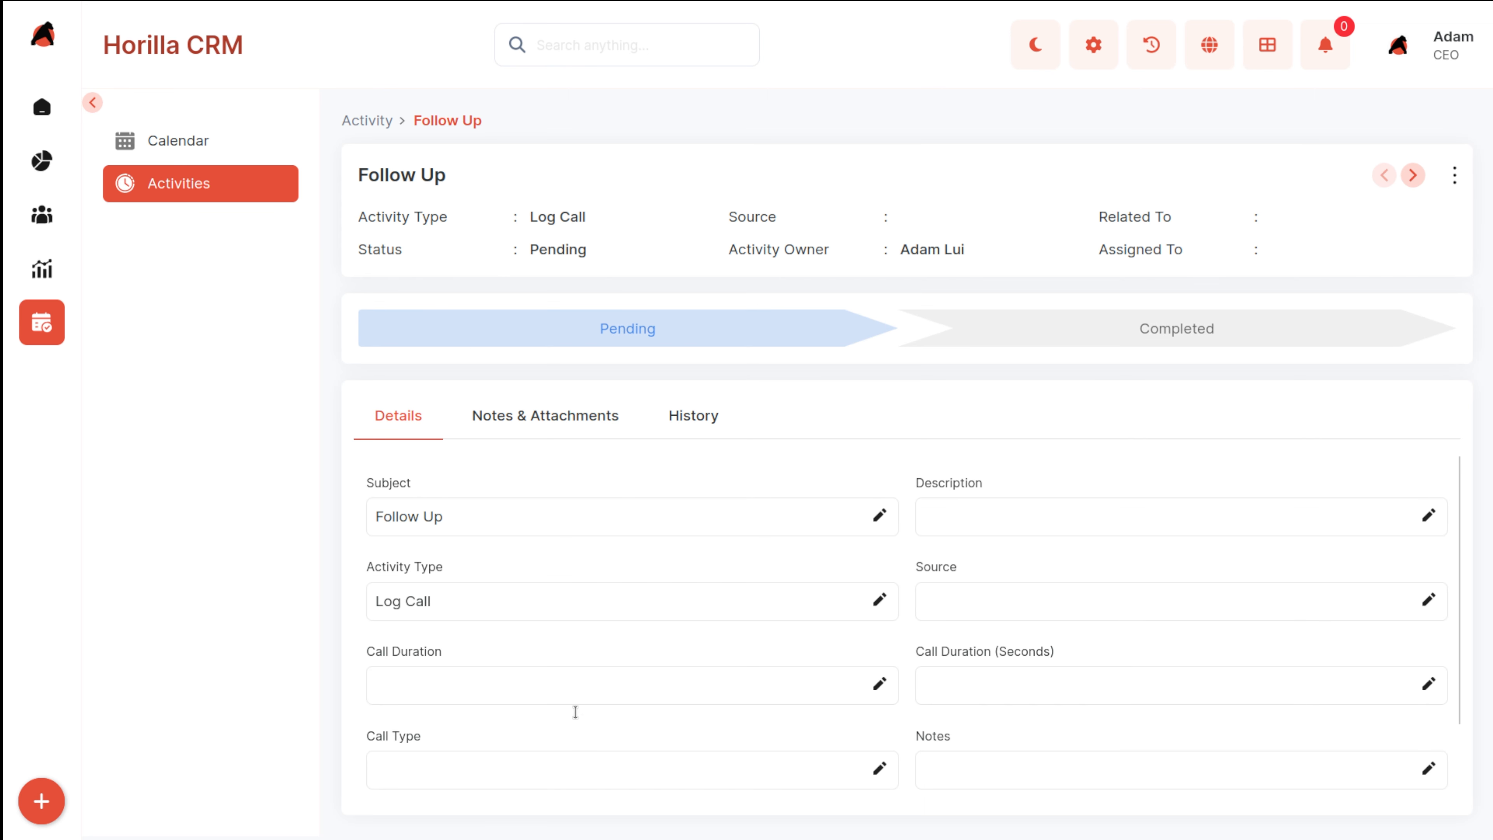
pyautogui.scroll(-2, 597, 792)
pyautogui.scroll(2, 597, 792)
pyautogui.moveTo(408, 732); pyautogui.dragTo(490, 593)
pyautogui.click(489, 579)
pyautogui.scroll(-1, 521, 659)
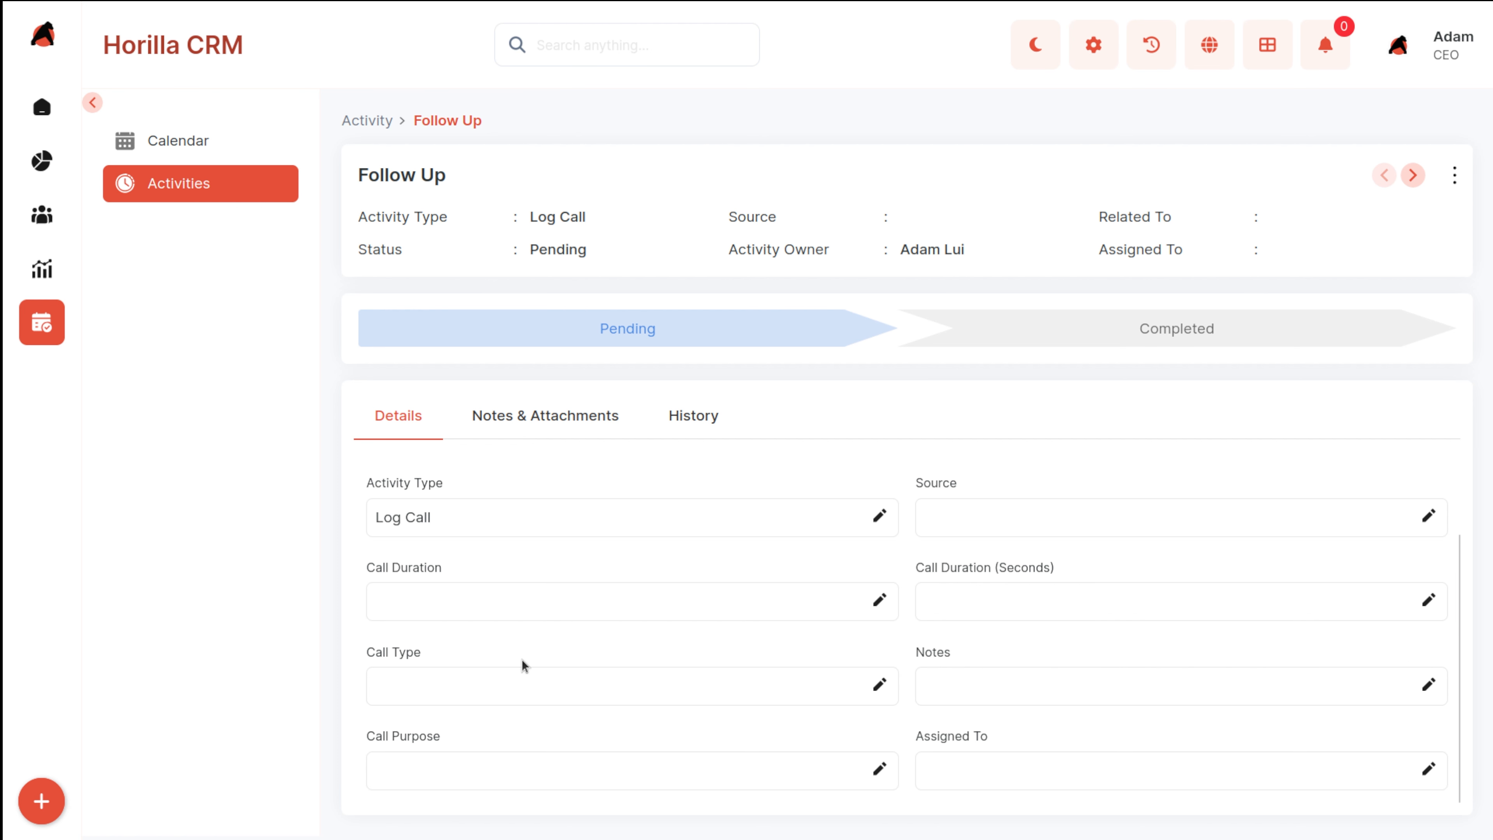
pyautogui.scroll(1, 522, 660)
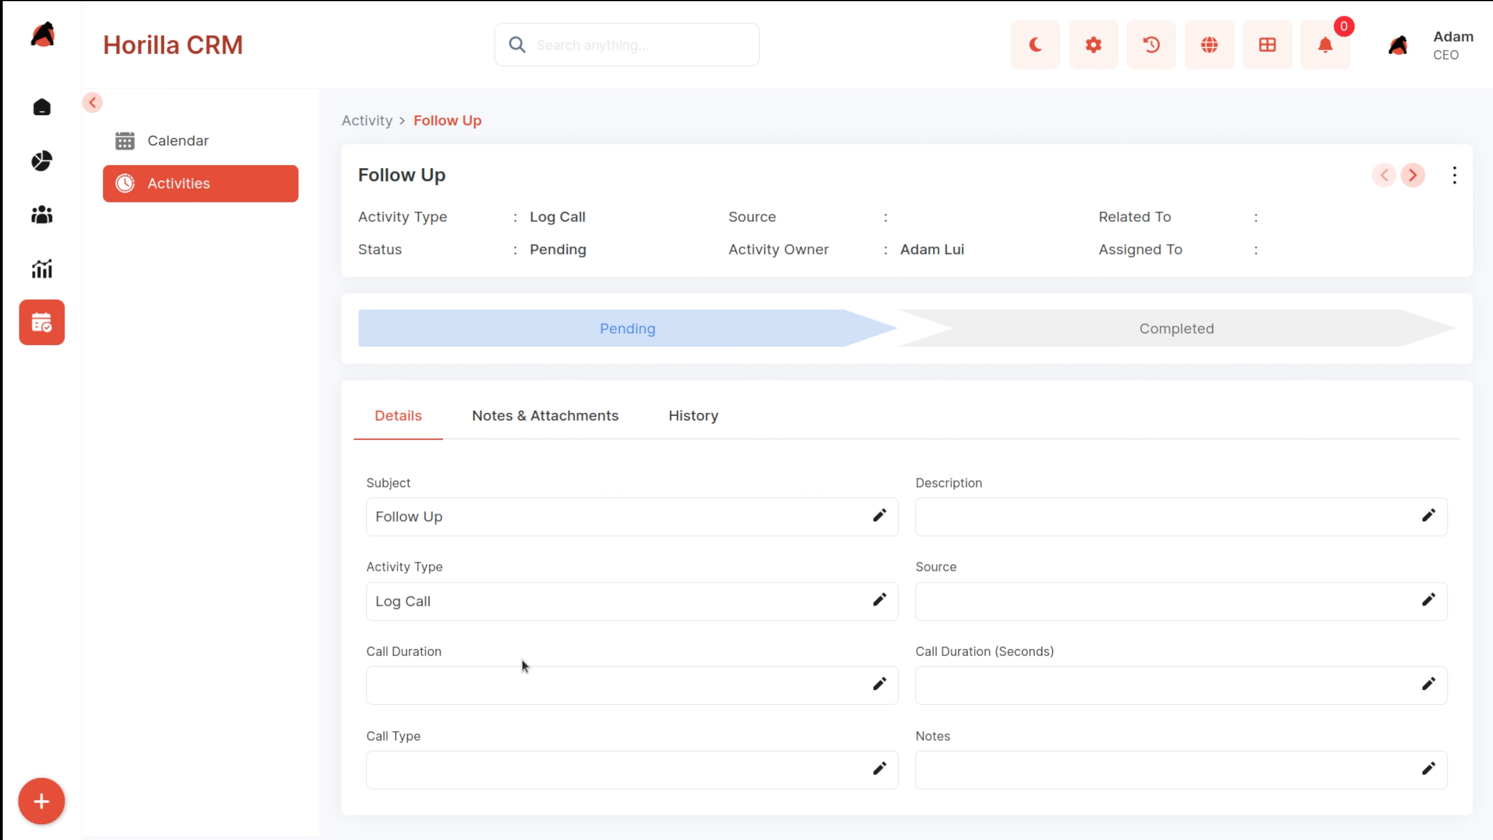
pyautogui.click(880, 517)
# Step: View the Follow Up activity's notes and attachments, look at the form for adding one, and close it
pyautogui.click(523, 421)
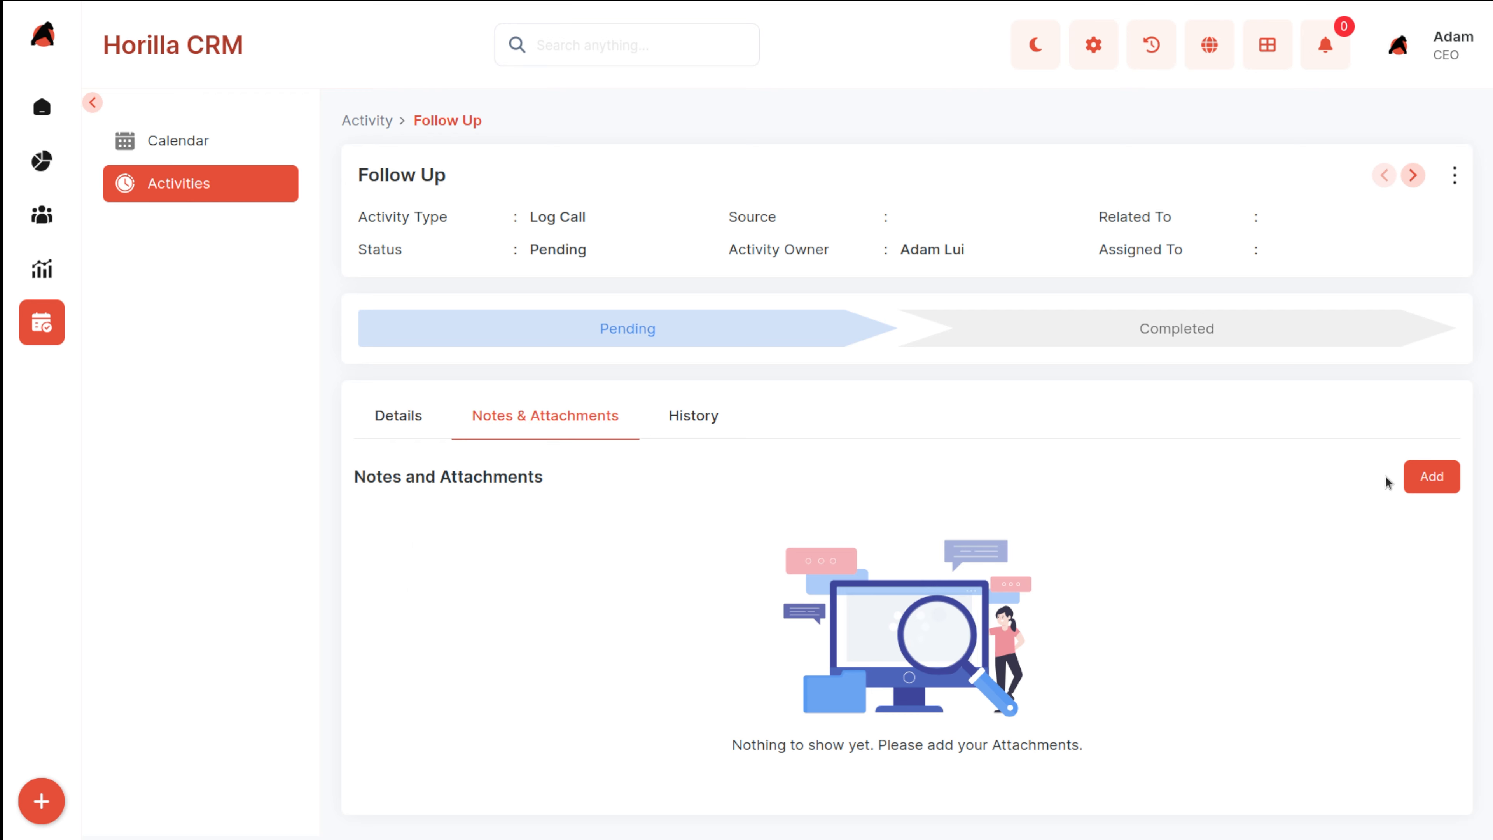
pyautogui.click(1450, 485)
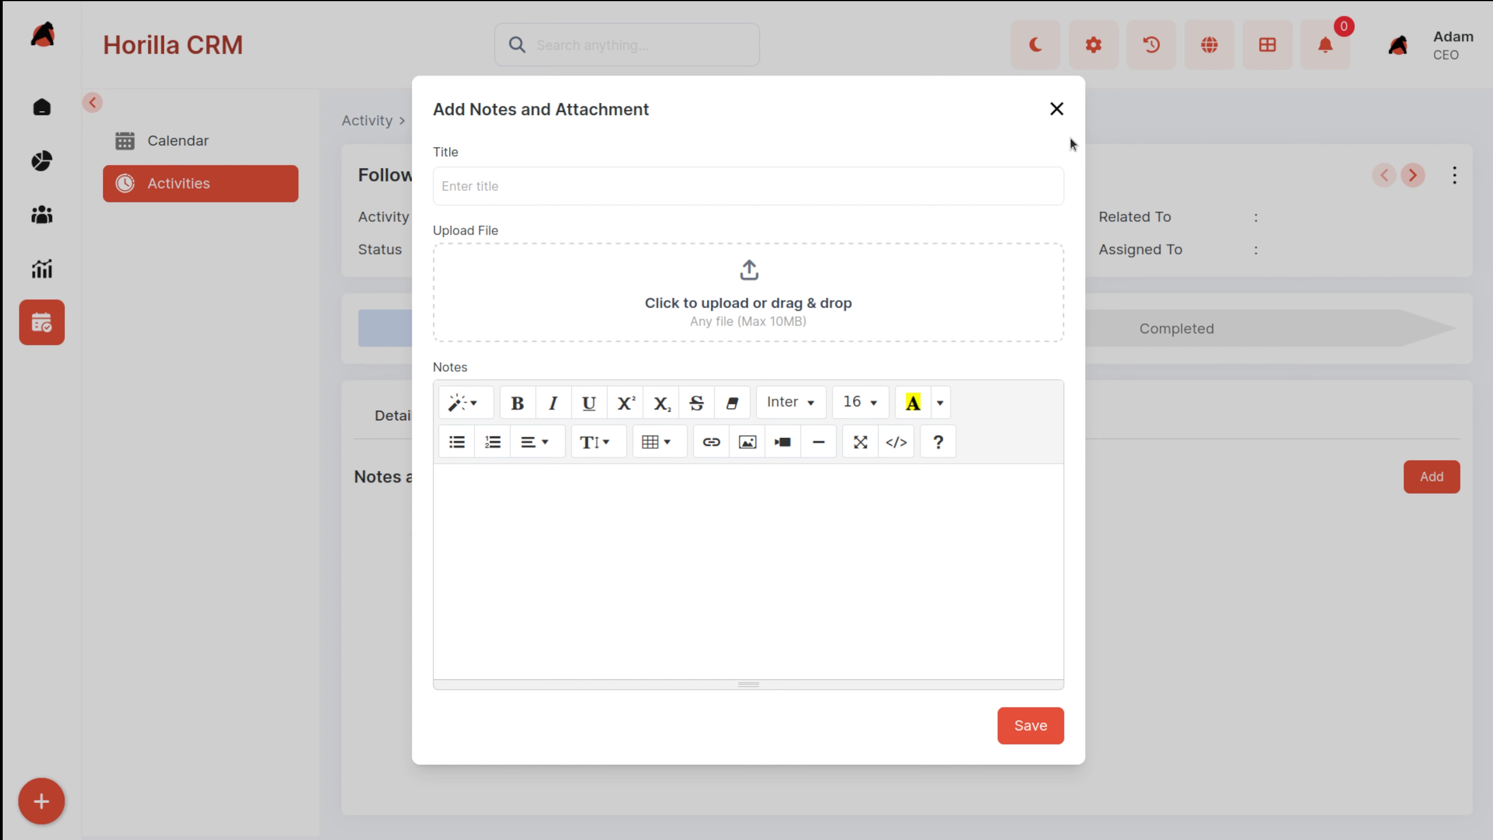
pyautogui.click(1056, 109)
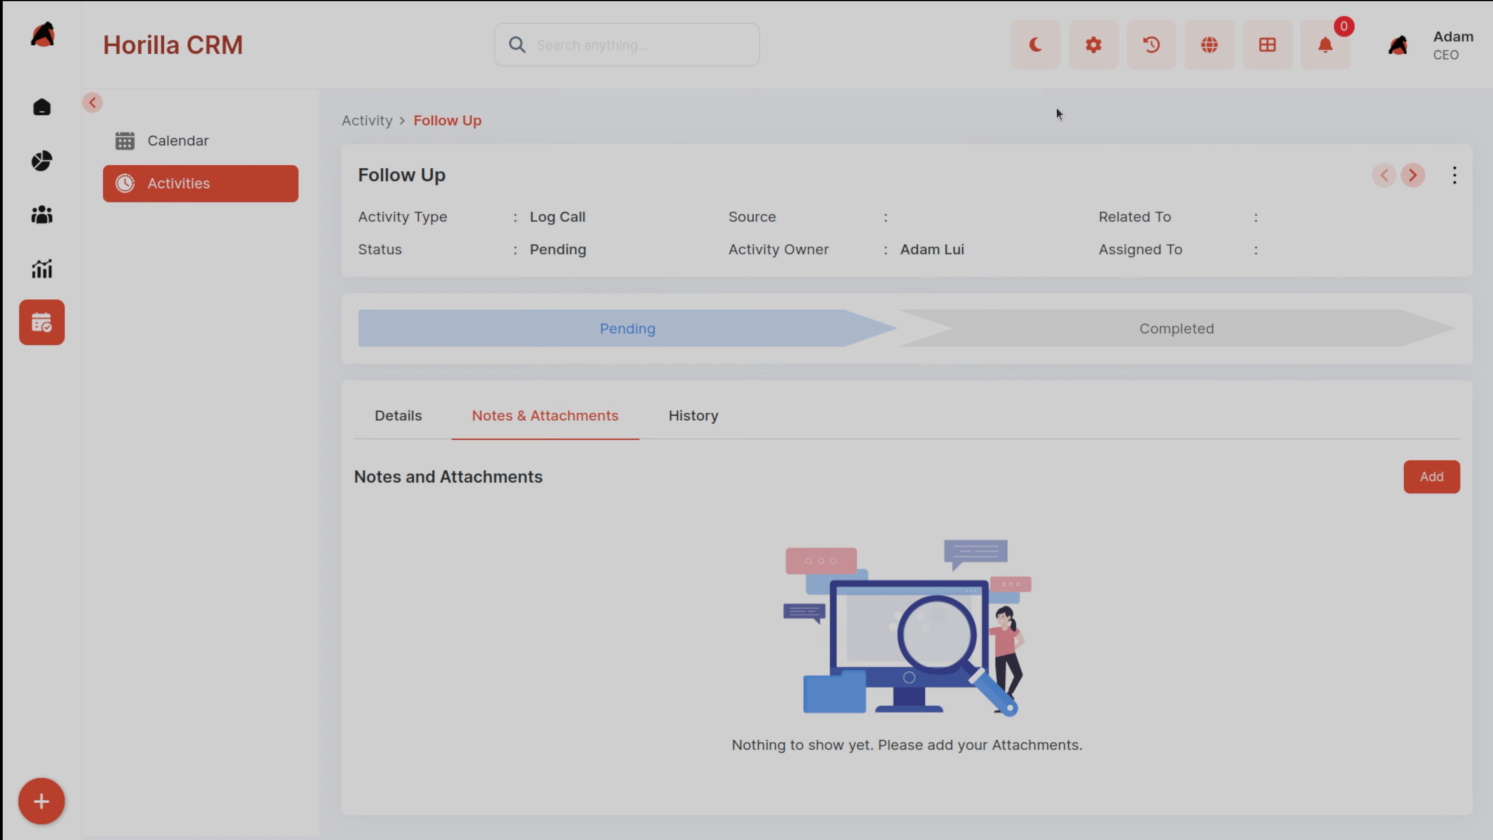
# Step: View the Follow Up activity's change history, look at the history's date filter, and close the filter without applying it
pyautogui.click(695, 418)
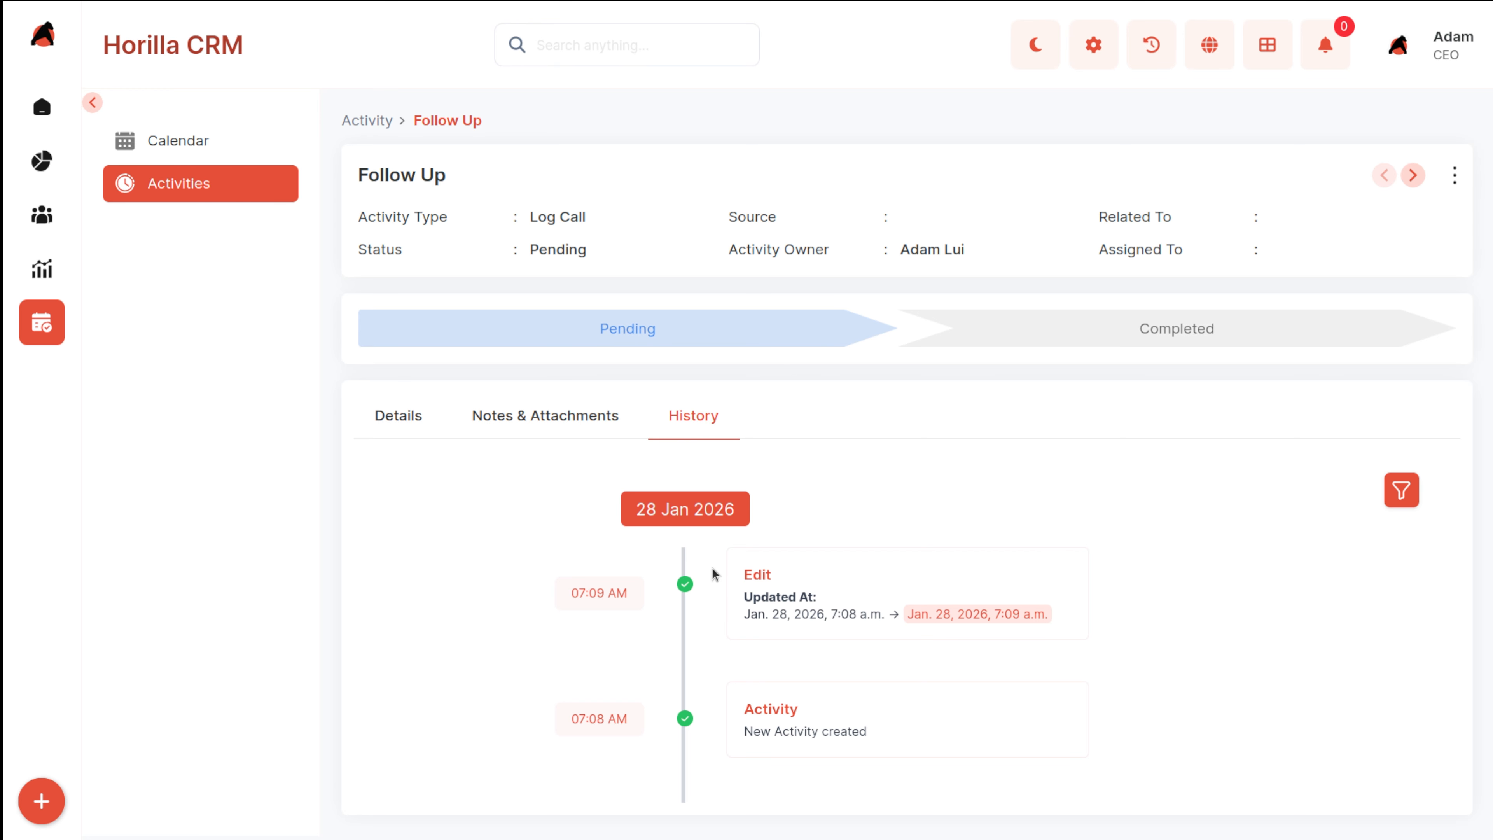
pyautogui.scroll(-1, 661, 745)
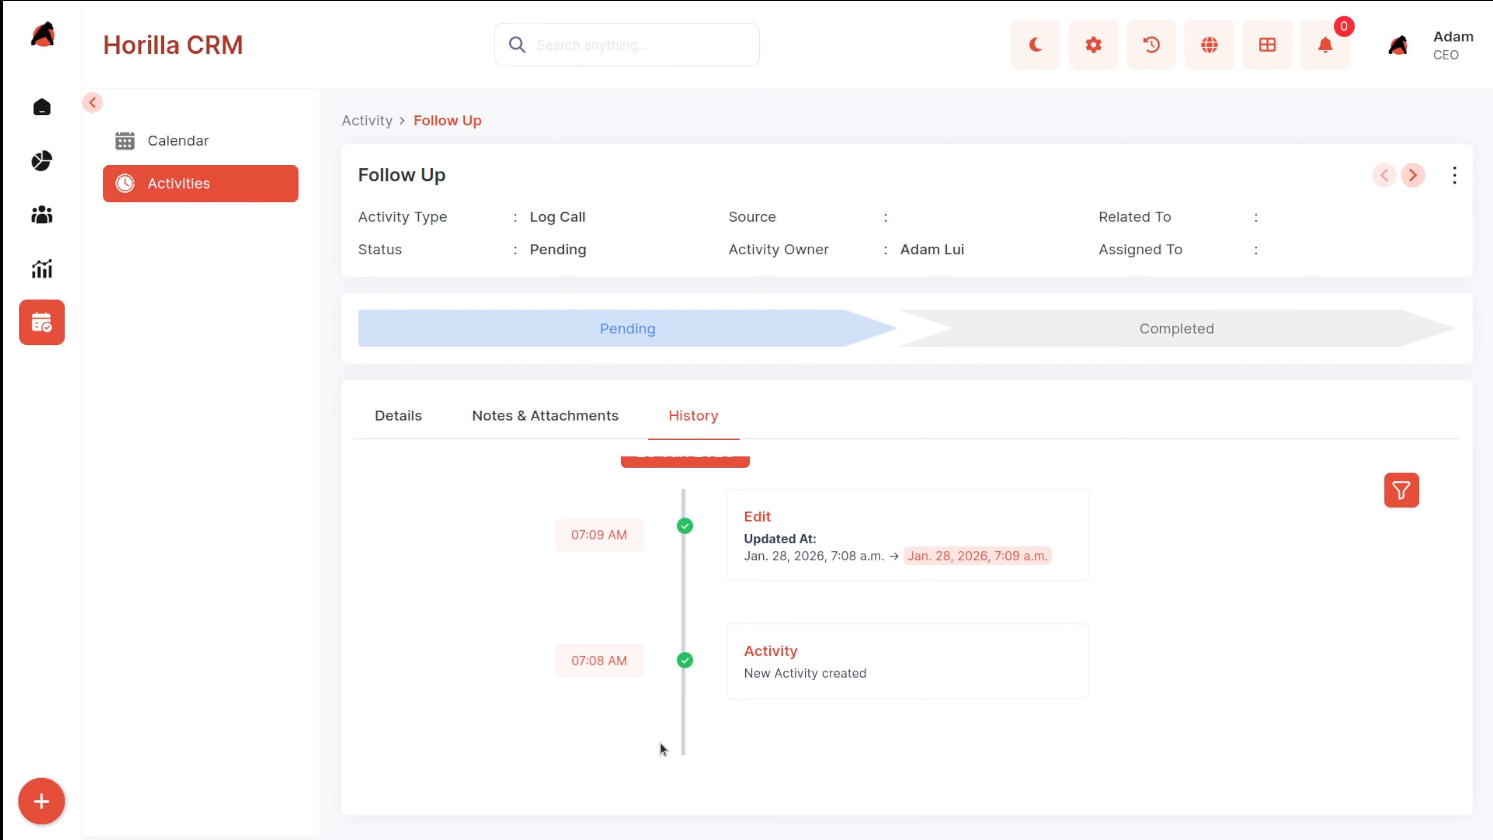
pyautogui.scroll(1, 678, 588)
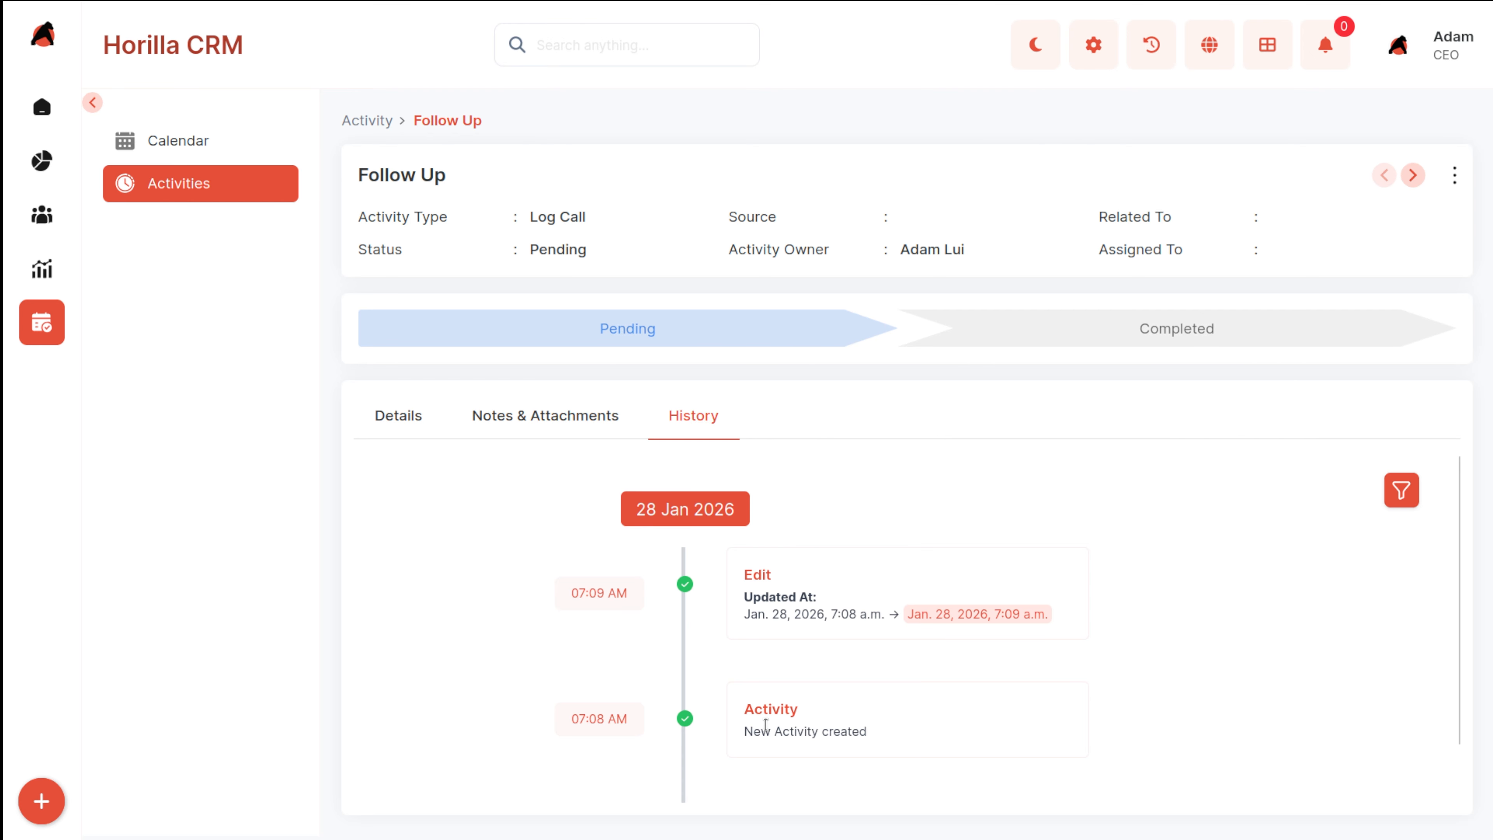
pyautogui.click(1395, 500)
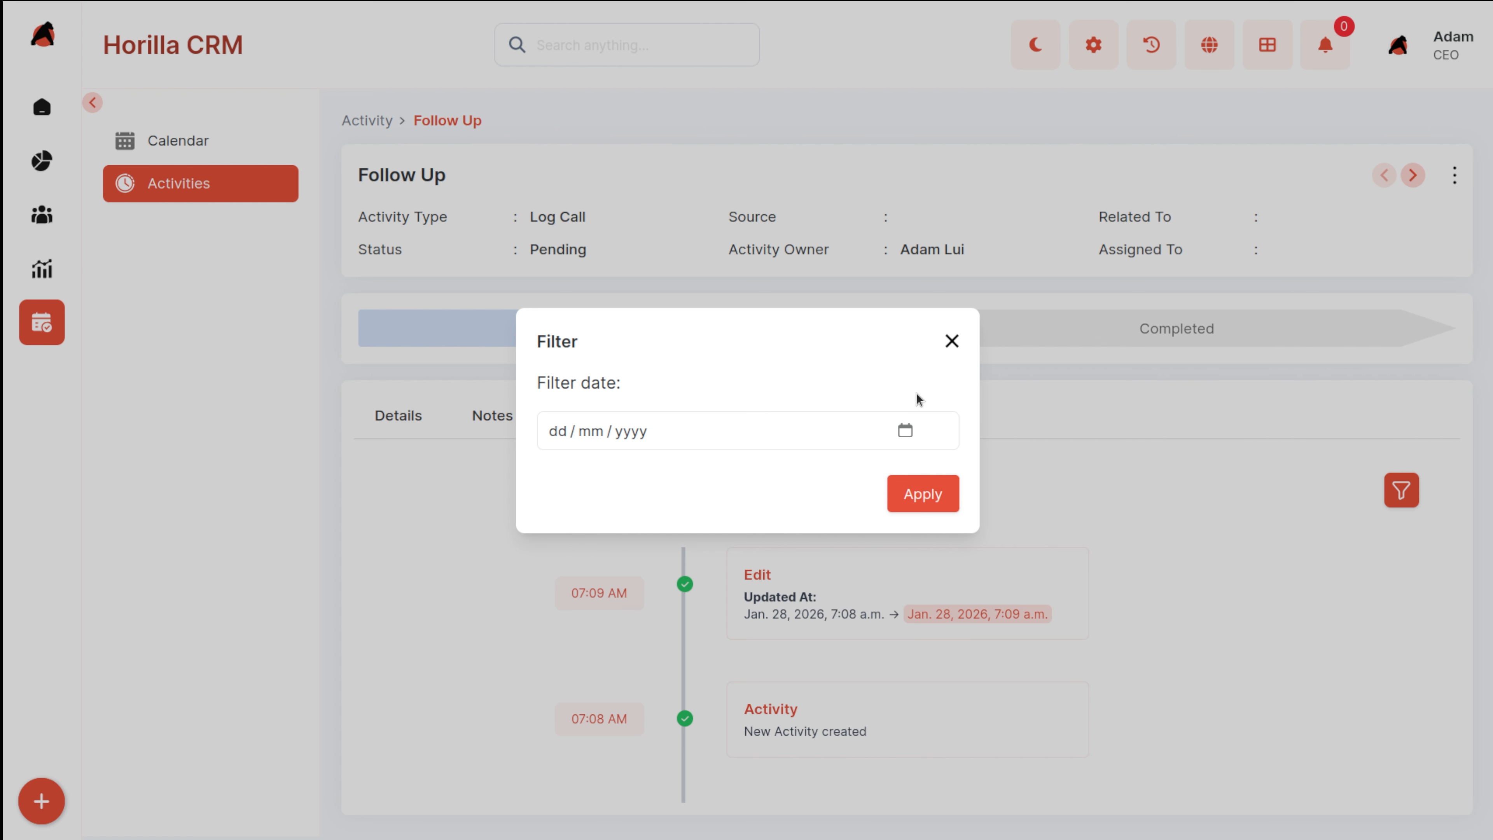
pyautogui.click(948, 341)
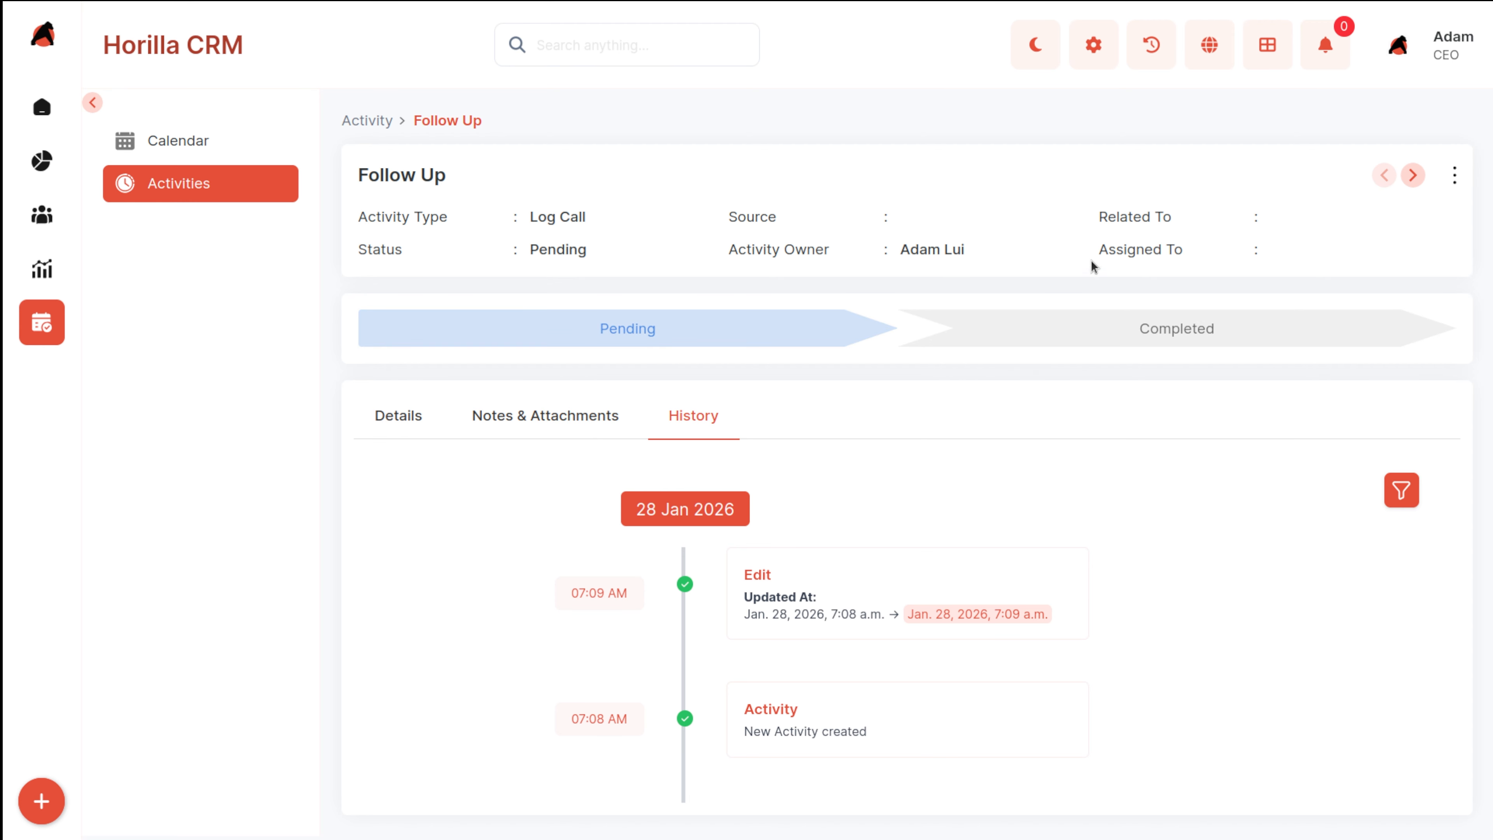
# Step: Change the Follow Up activity's status to Completed, confirm the change, and review the updated history
pyautogui.click(1100, 341)
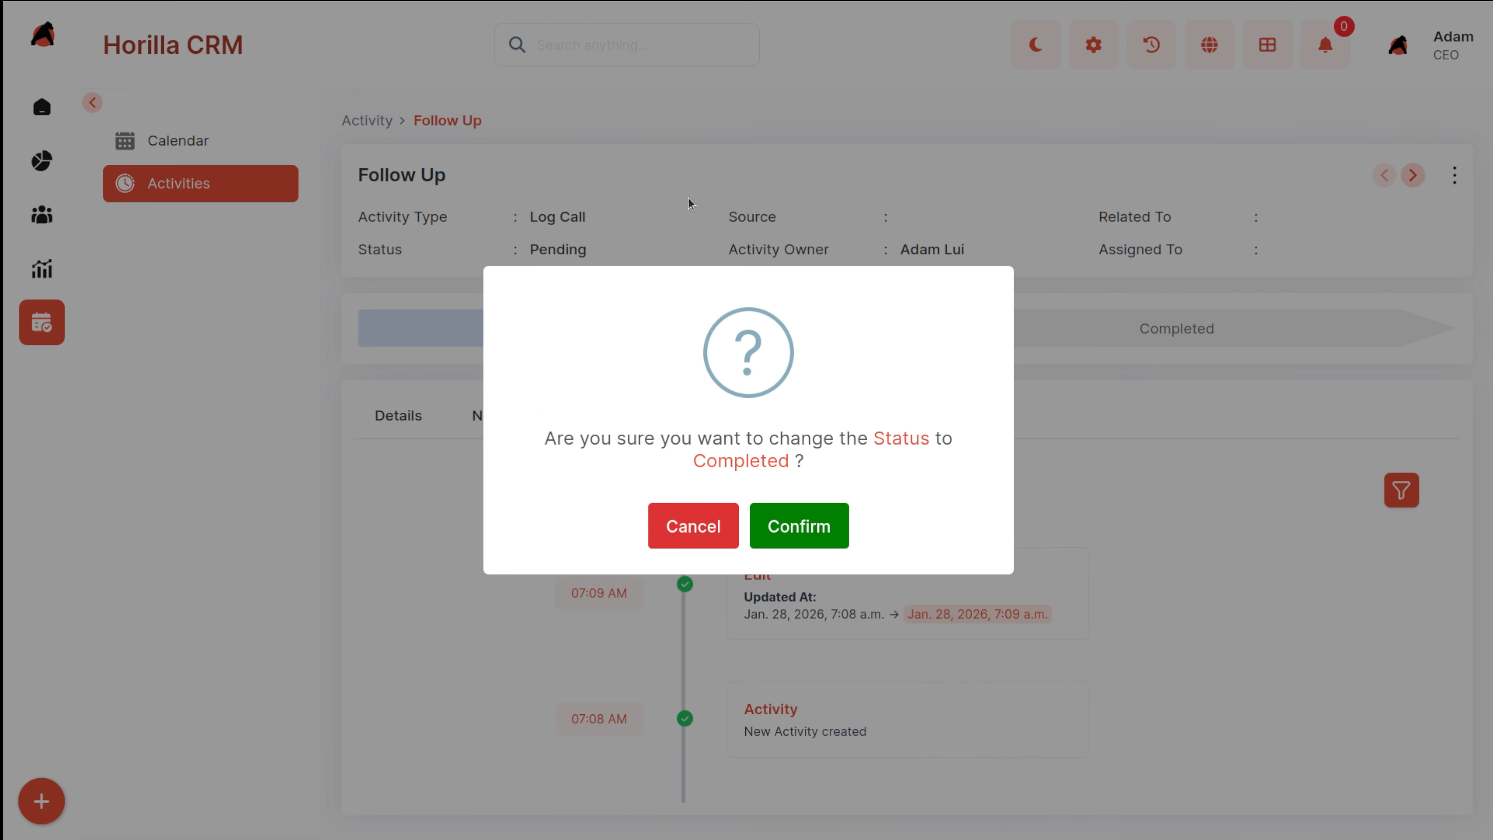
pyautogui.click(822, 518)
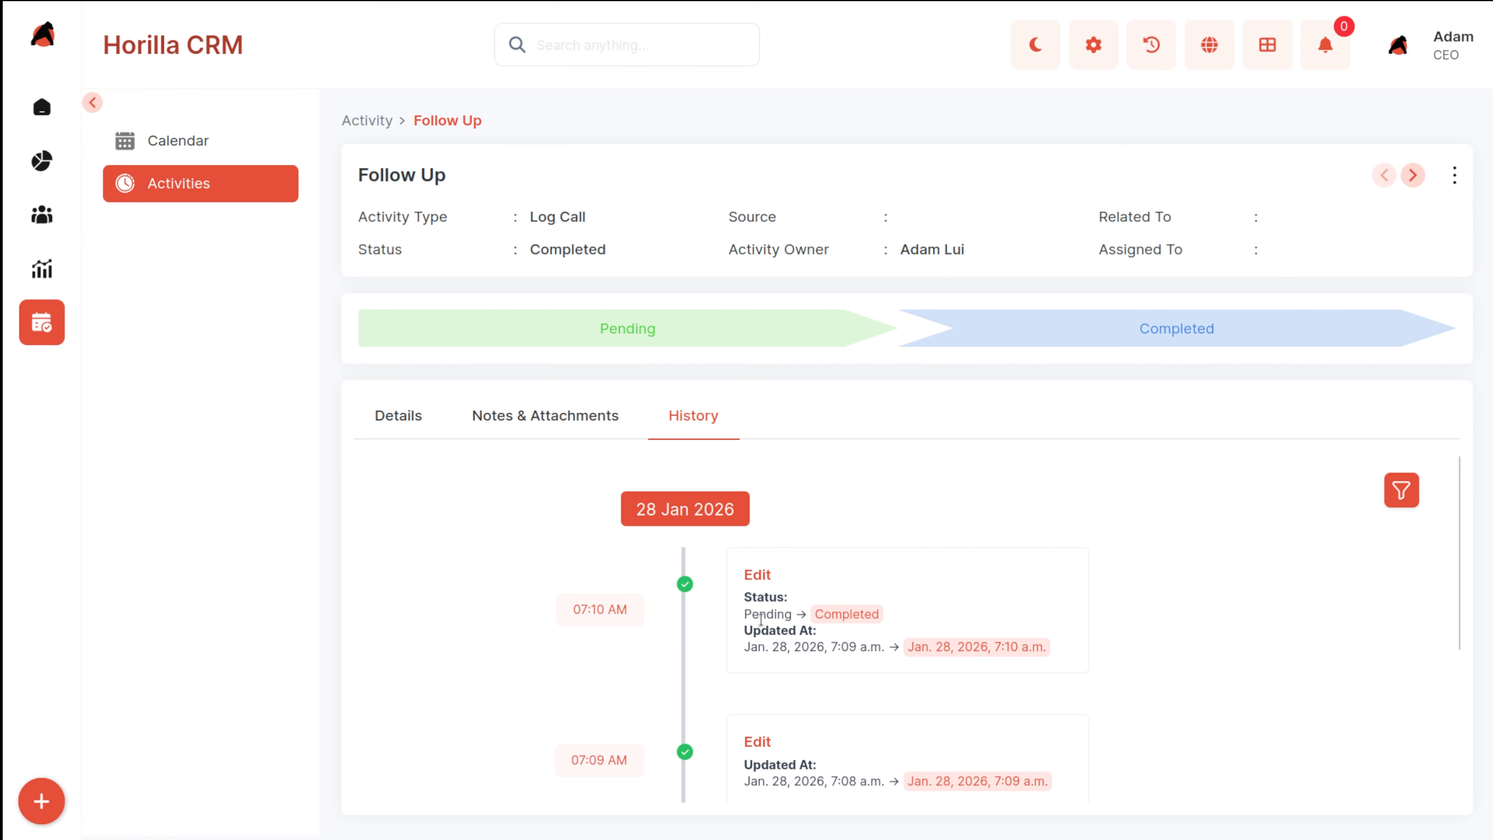
pyautogui.scroll(-3, 763, 624)
pyautogui.scroll(4, 763, 625)
# Step: Check the edit, delete and duplicate options of the Follow Up activity, and return to all activities shown as a list
pyautogui.click(1455, 175)
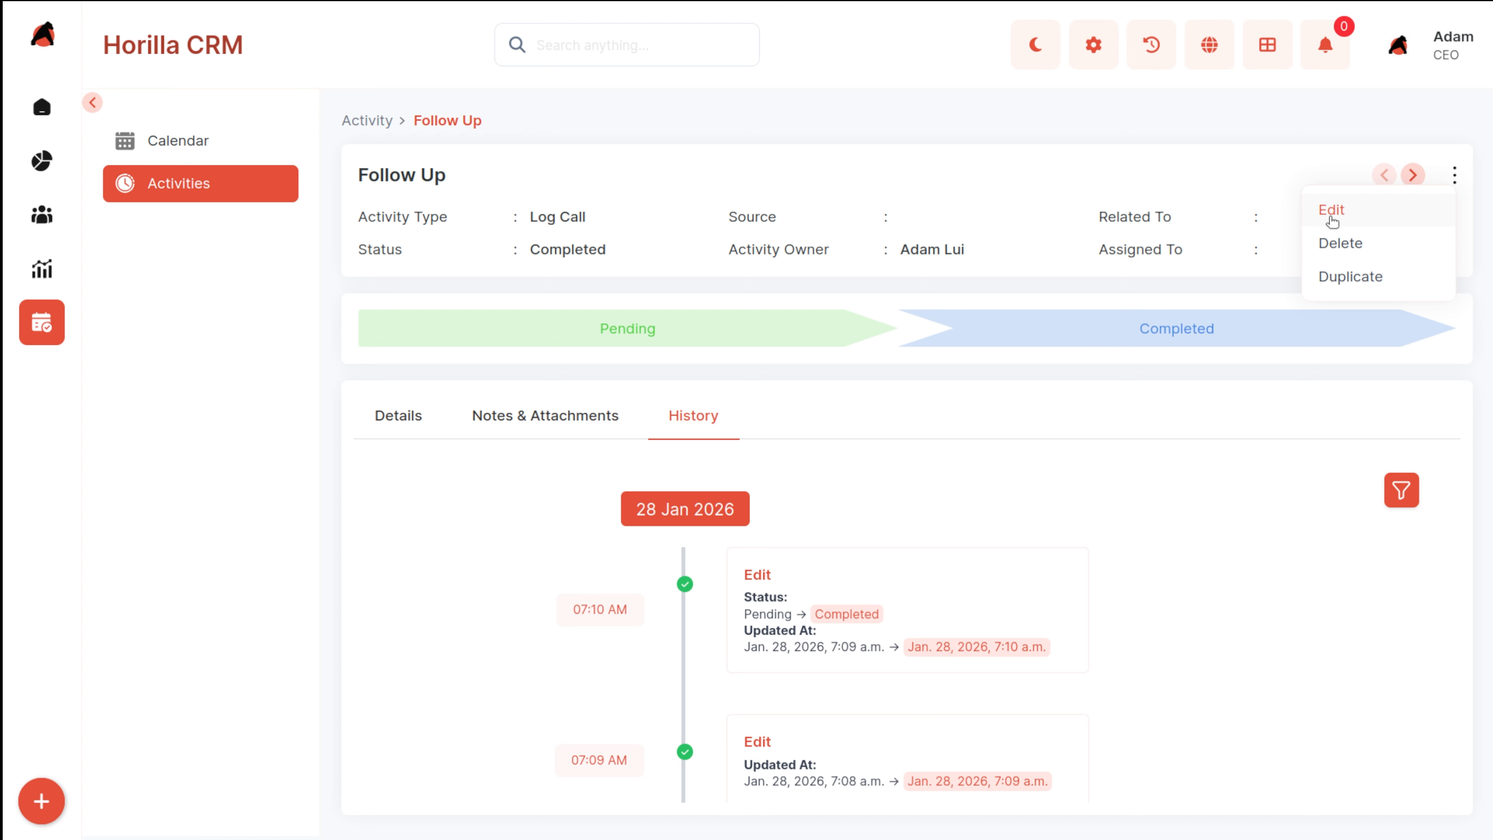
pyautogui.click(1219, 283)
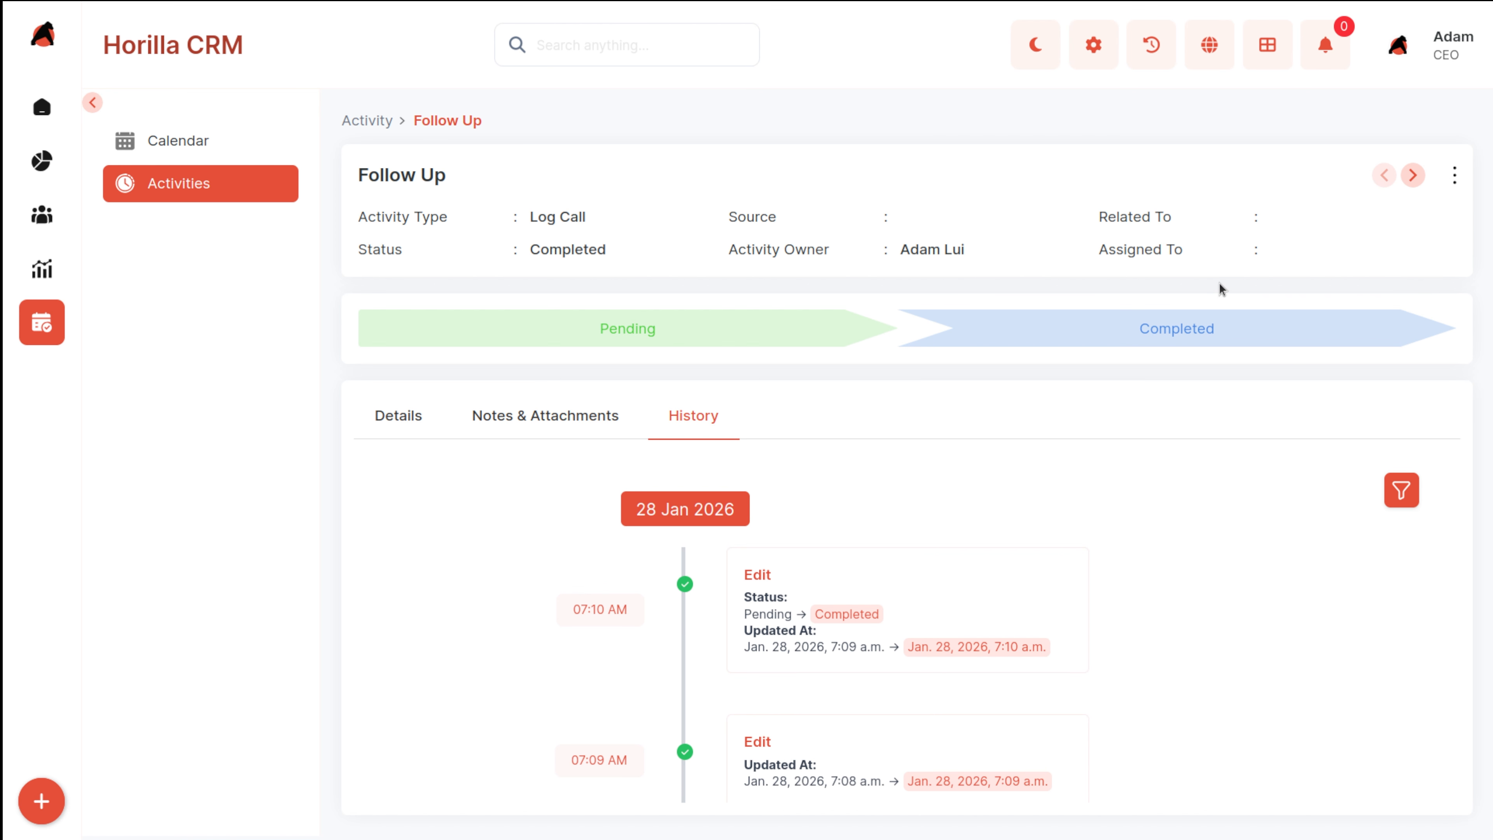
pyautogui.click(363, 121)
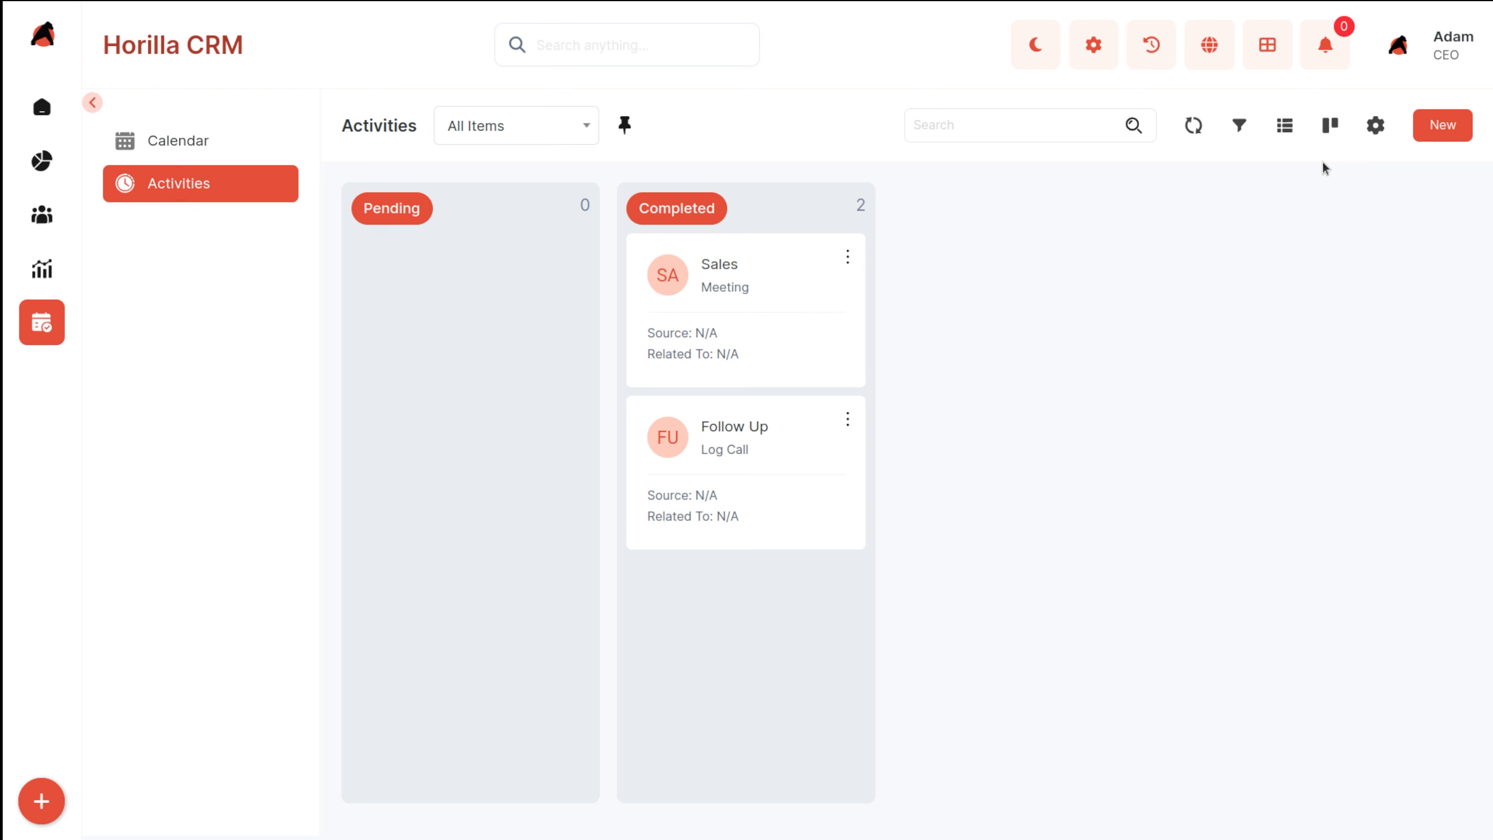
pyautogui.click(1284, 125)
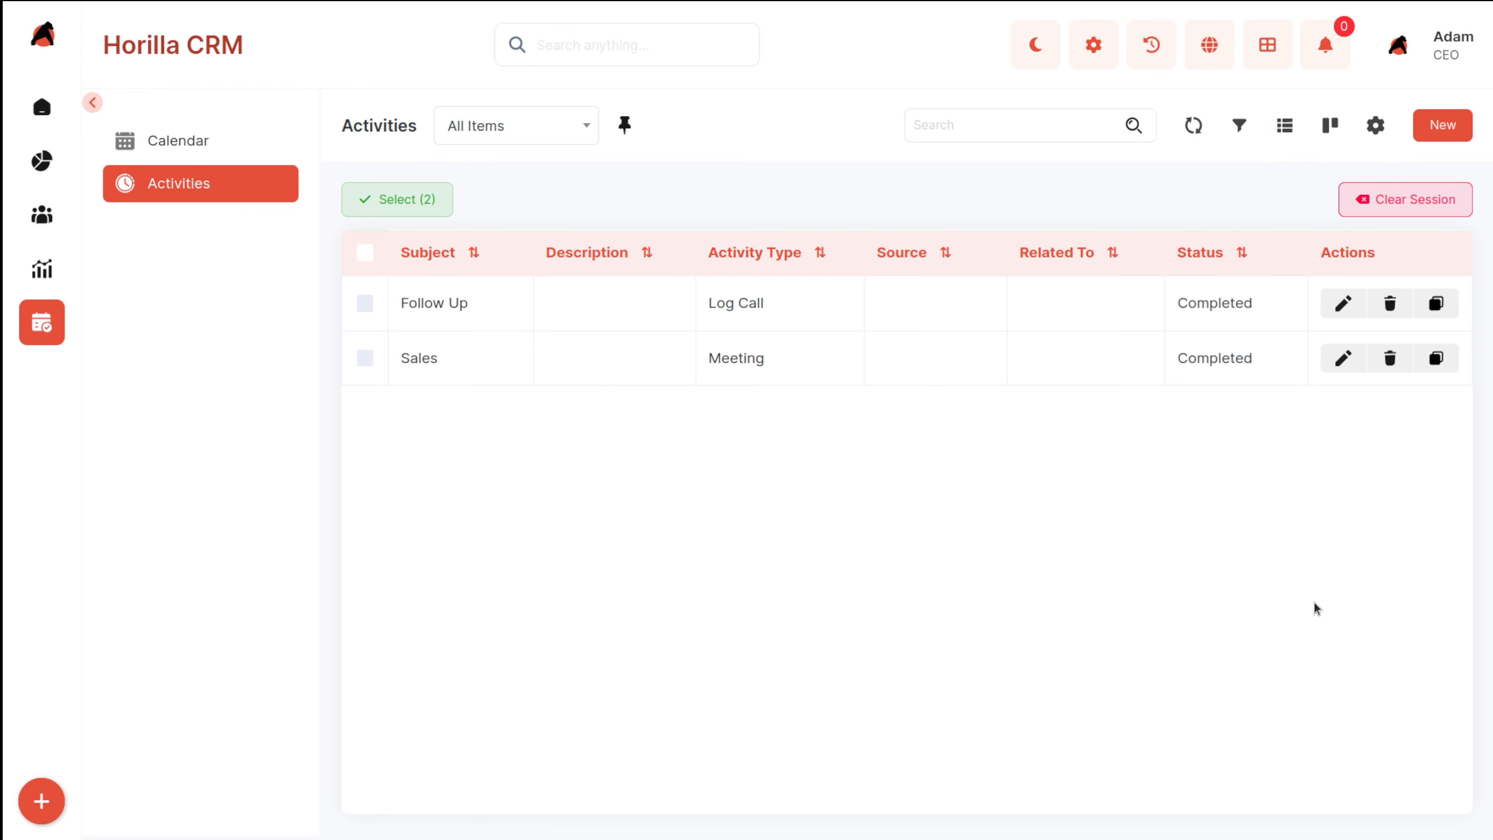
# Step: Select all activities in the list to examine the available bulk actions, and clear the selection
pyautogui.click(377, 209)
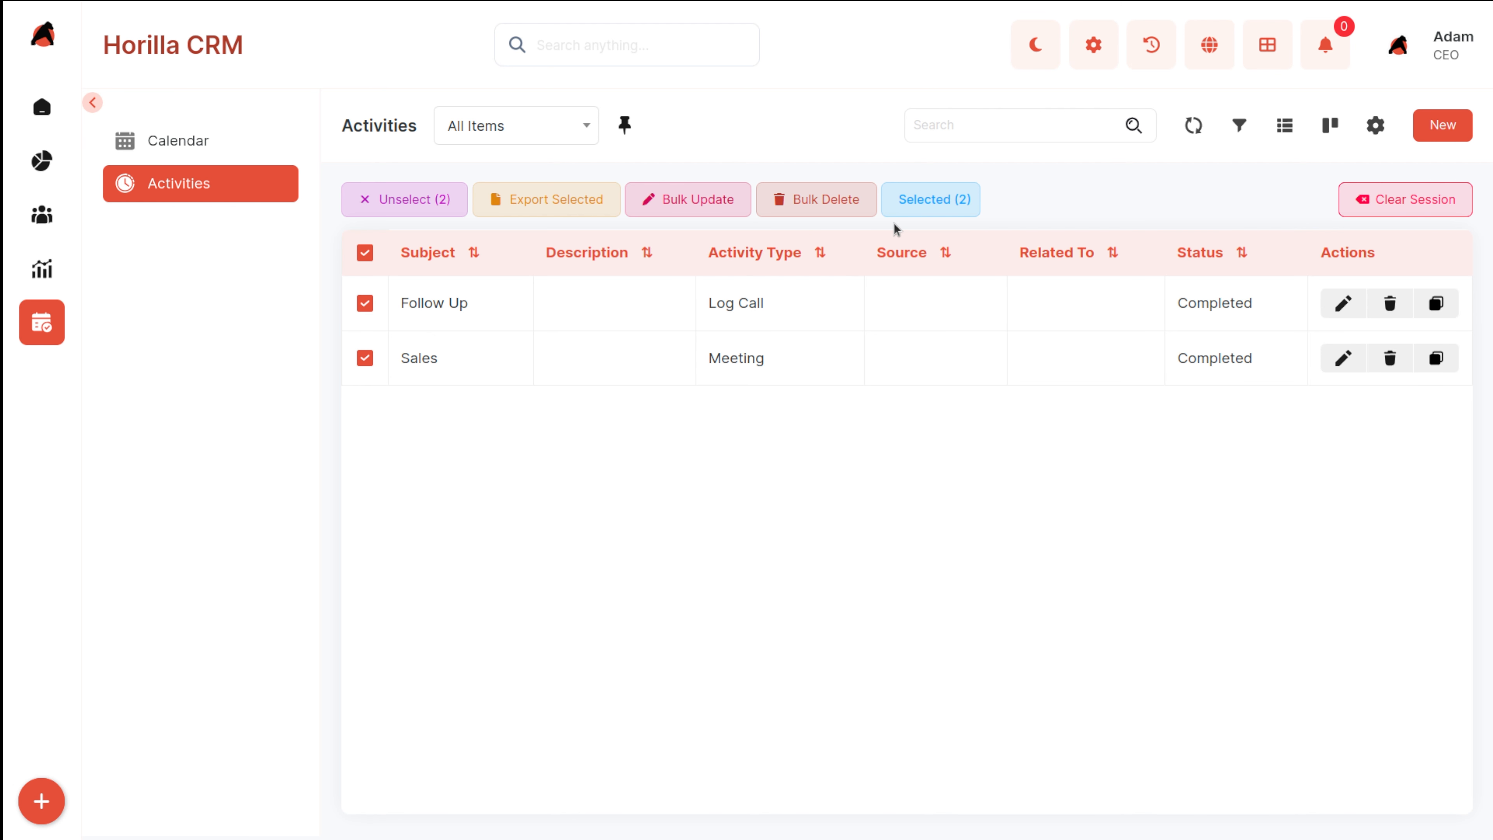
pyautogui.click(385, 197)
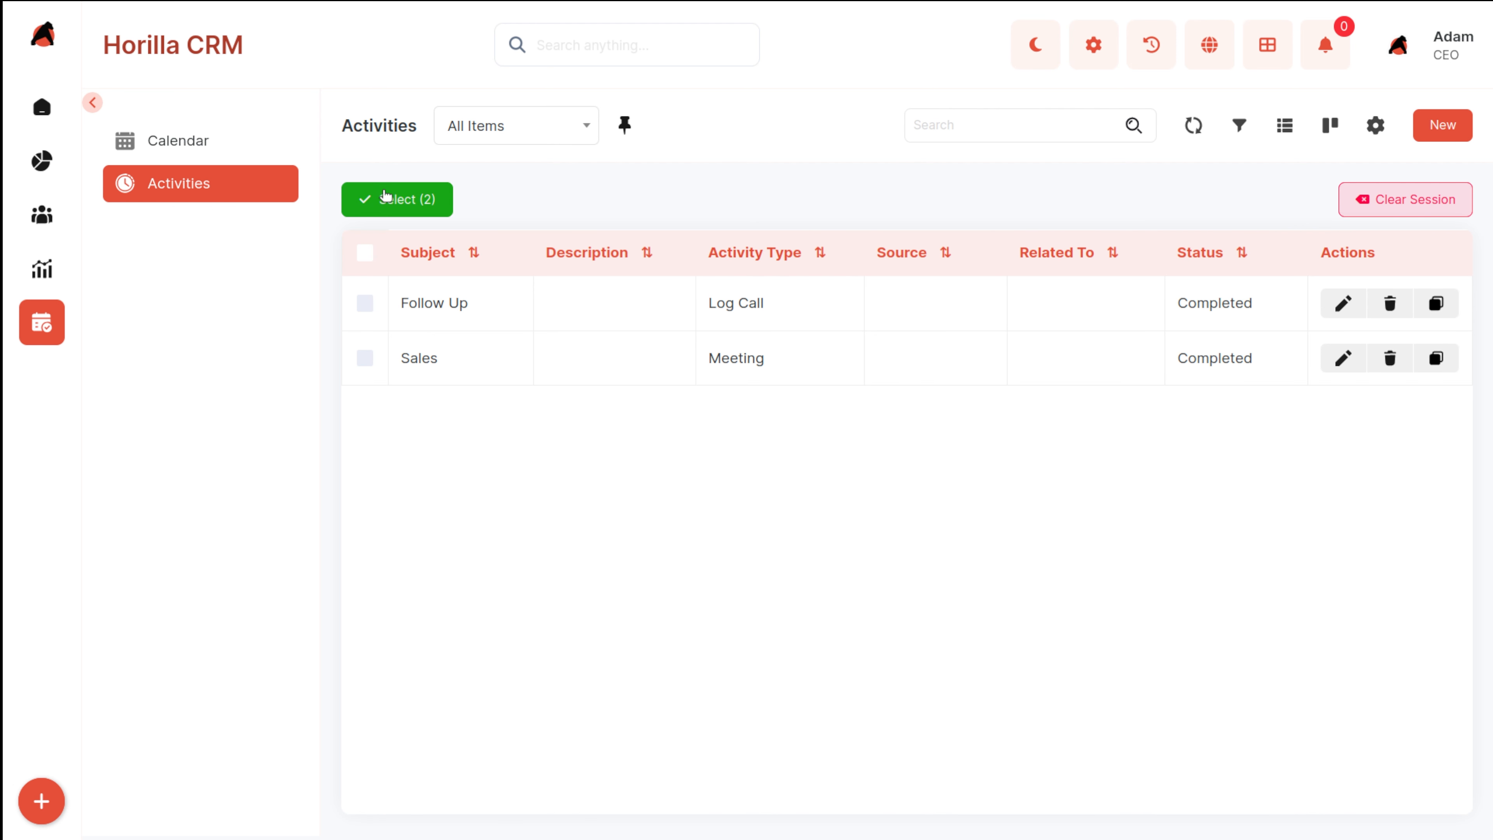